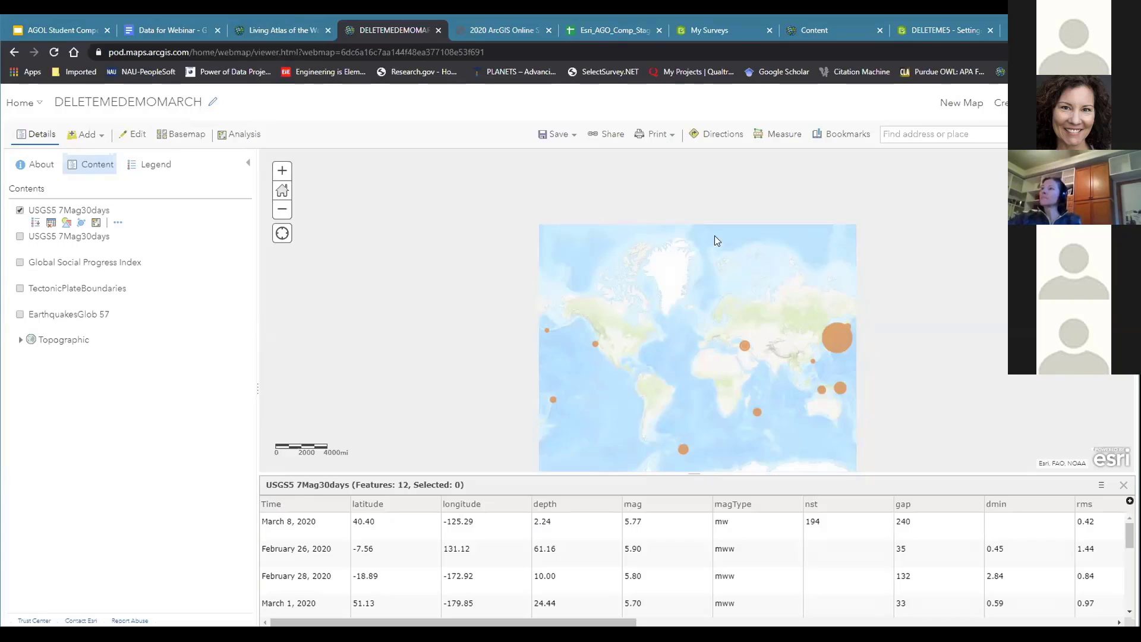
Step: Save the web map and share it with everyone (public)
left_click(554, 135)
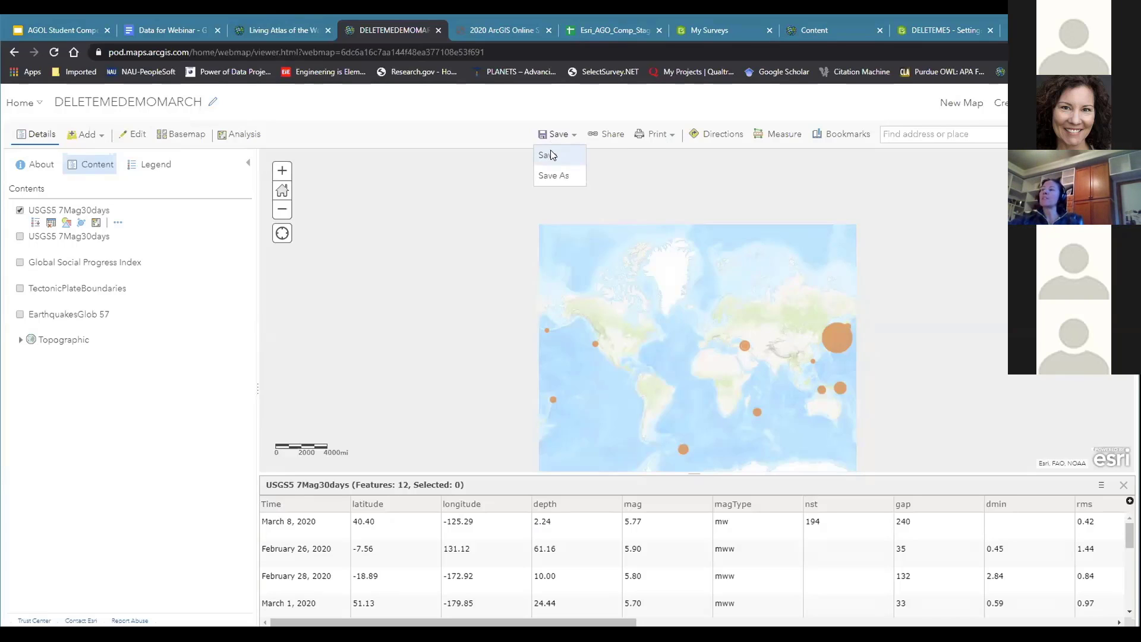
left_click(549, 153)
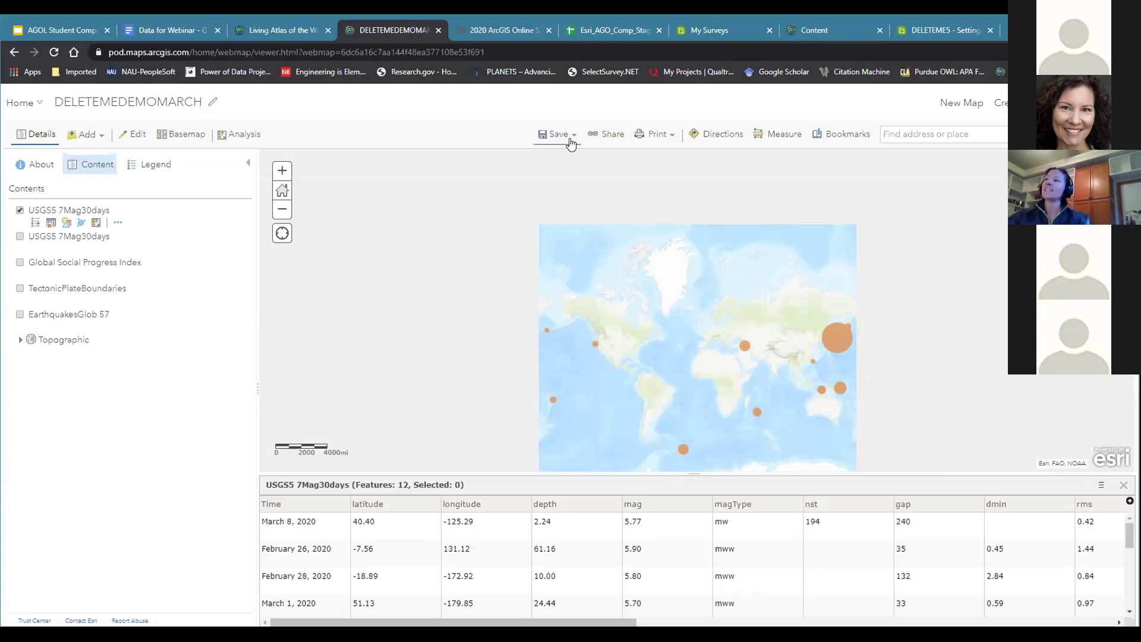
left_click(606, 134)
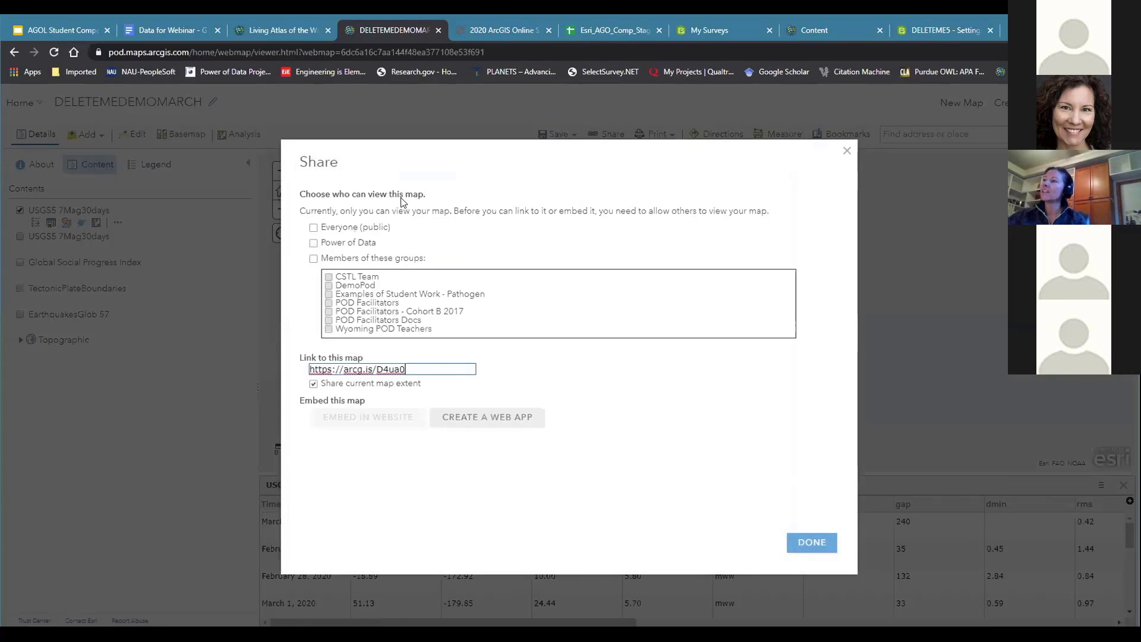
left_click(313, 227)
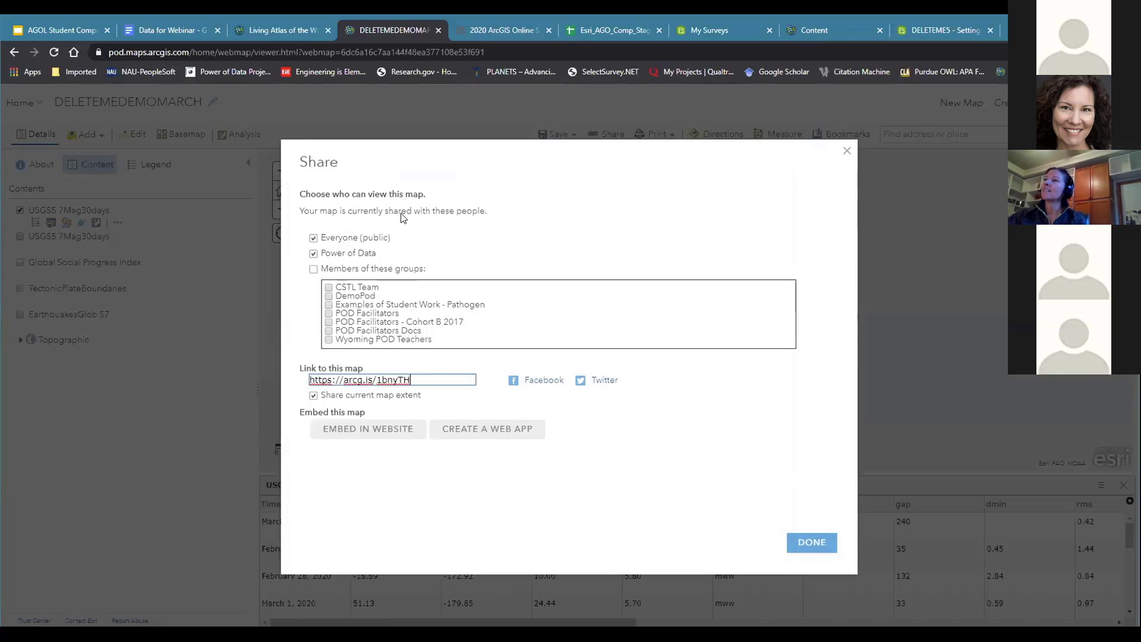
Step: Browse the configurable web app templates for collecting and editing data without creating an app
left_click(503, 422)
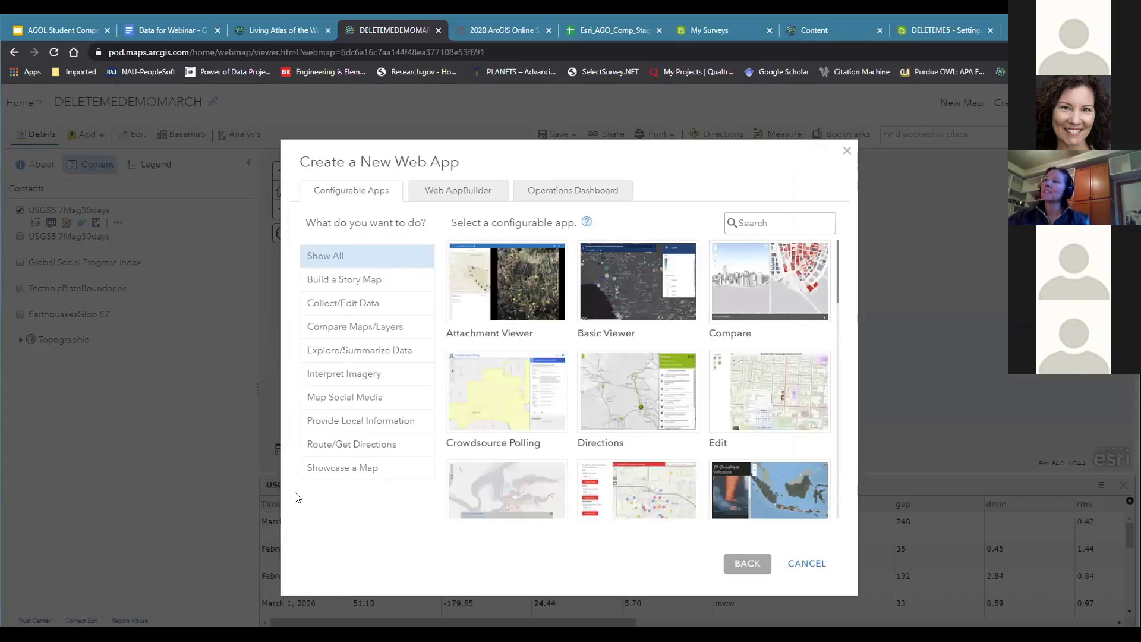
left_click(342, 312)
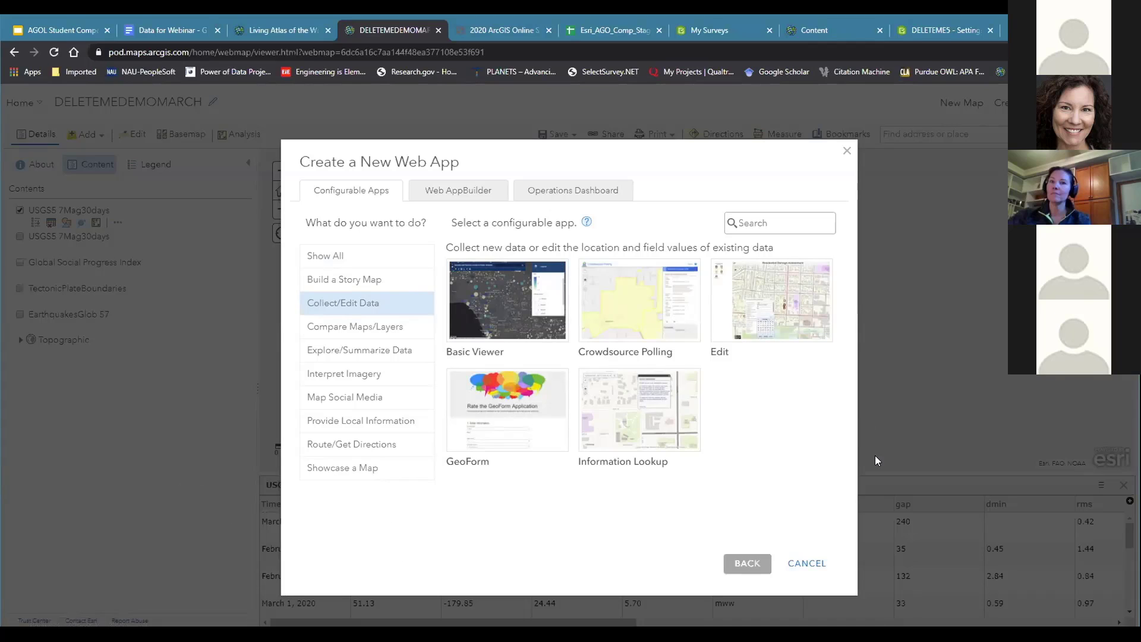
left_click(823, 561)
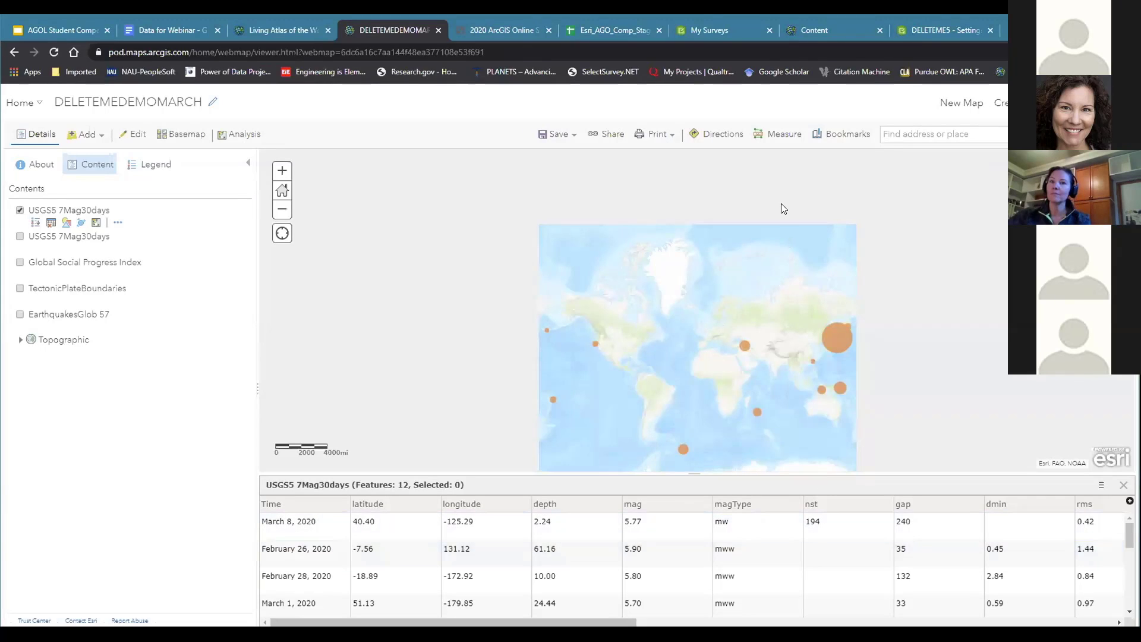
Step: Leave the web map for the My Content list and display the available ArcGIS apps
left_click(153, 30)
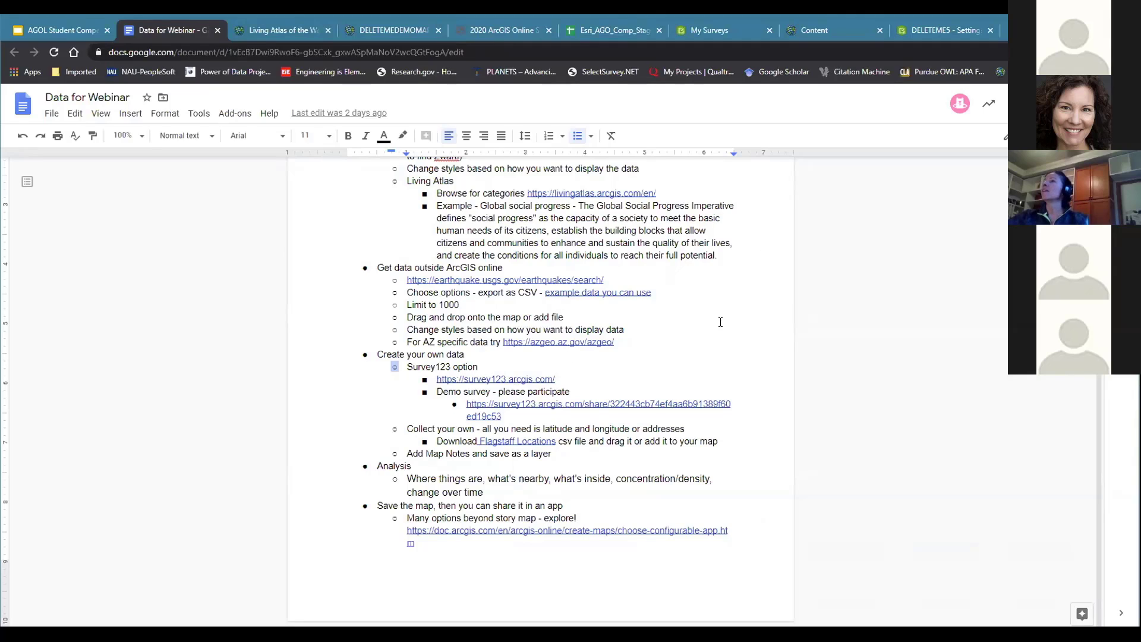
left_click(392, 29)
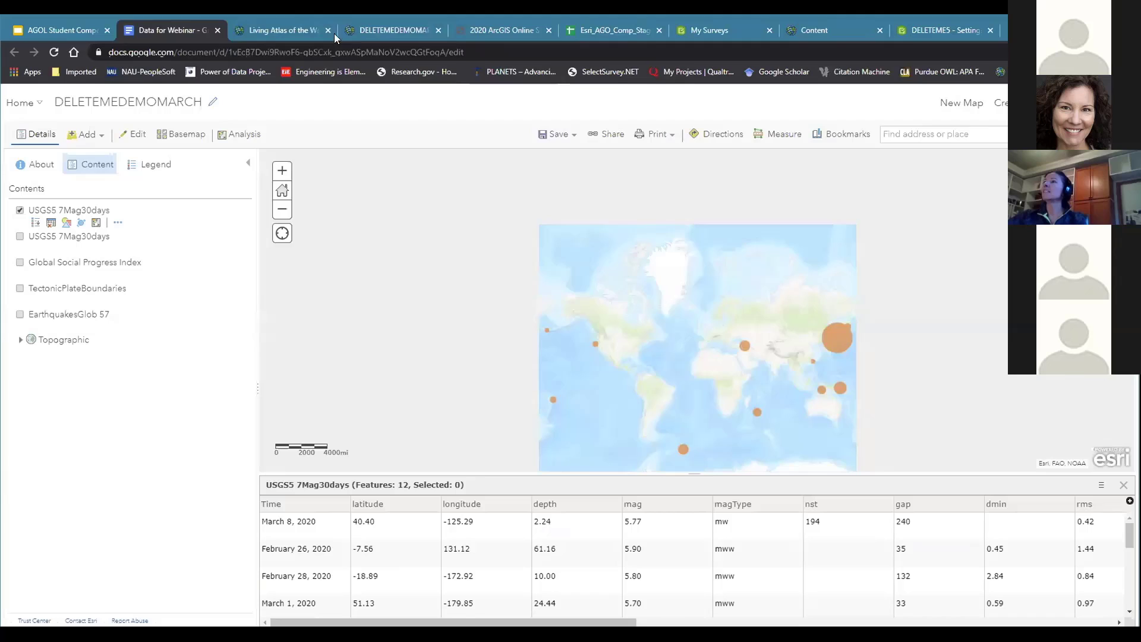
left_click(8, 109)
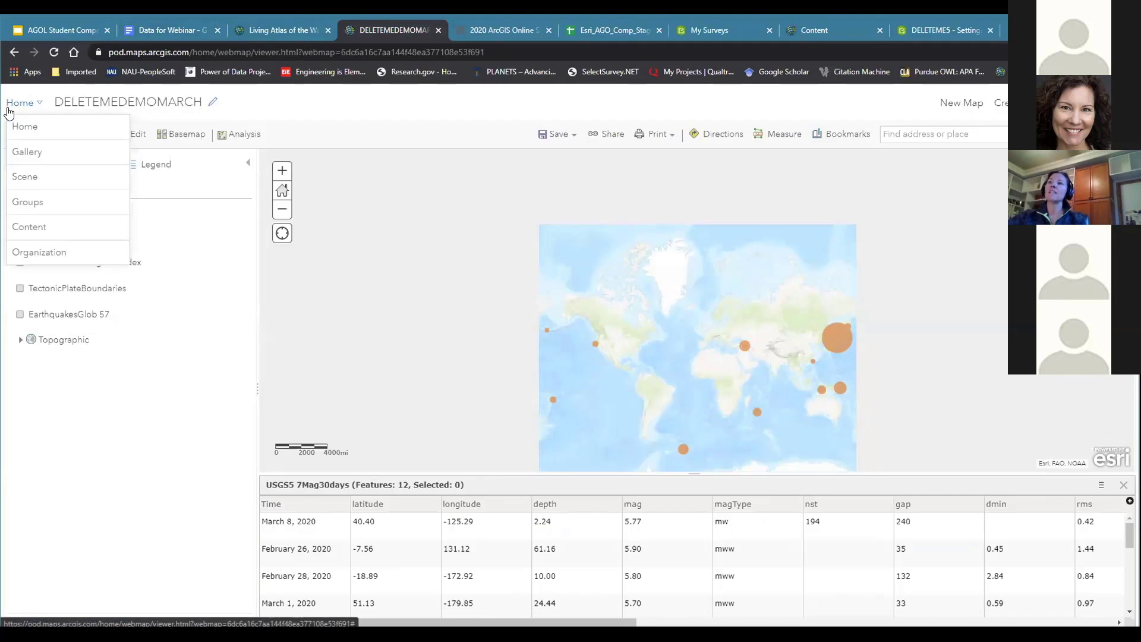
left_click(15, 229)
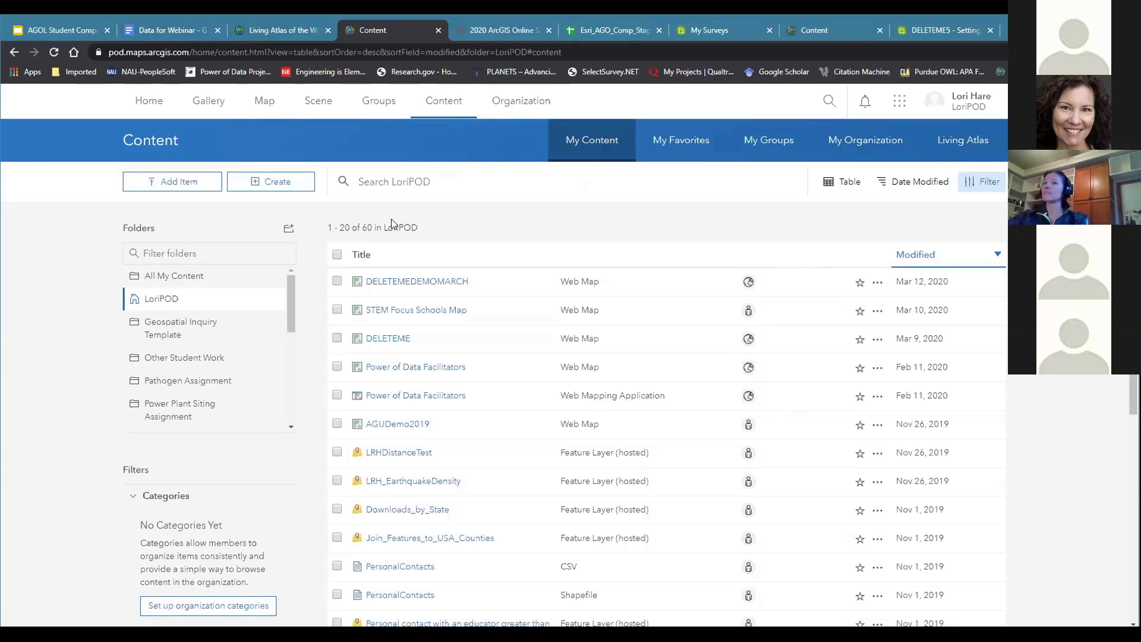
left_click(901, 102)
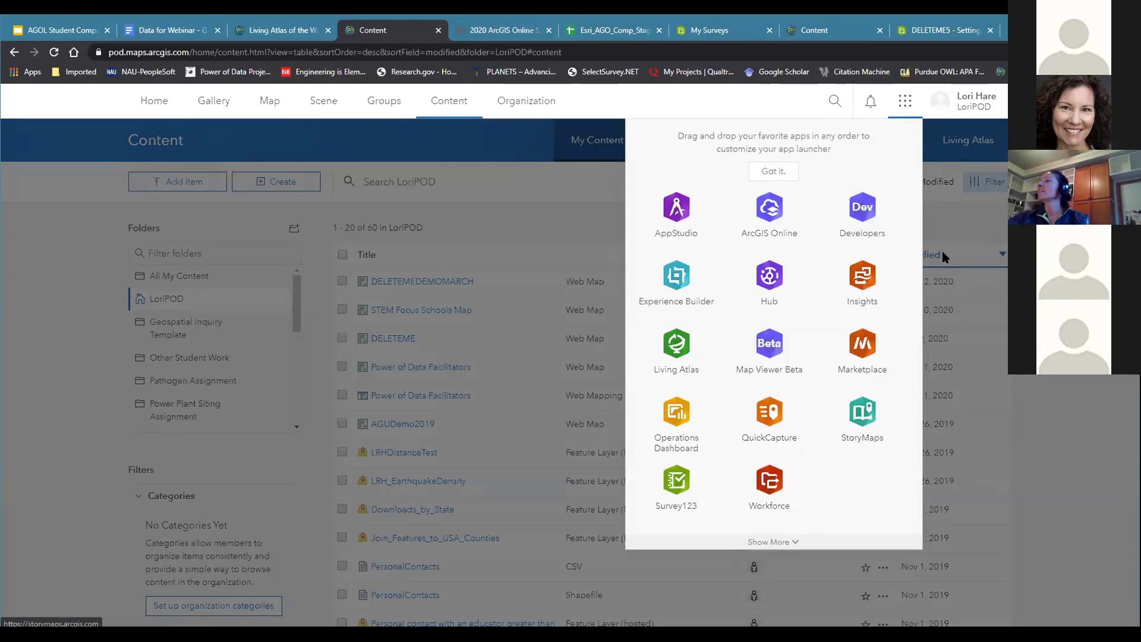
Step: Switch to Survey123 and start a new survey with the web designer, naming it DELETEME6
left_click(708, 30)
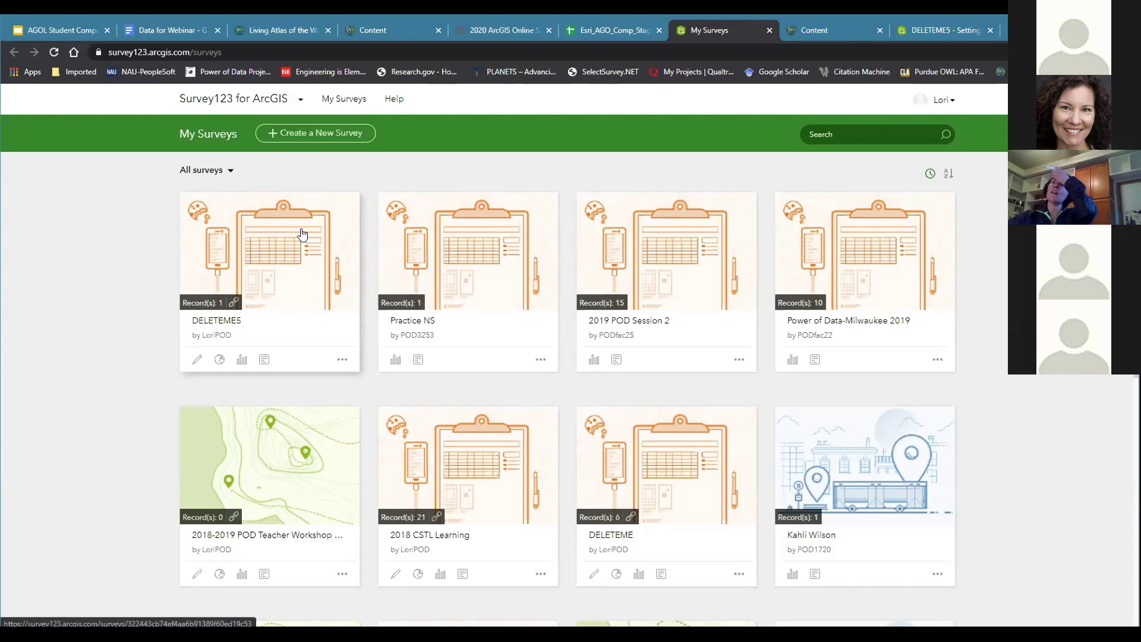
left_click(328, 142)
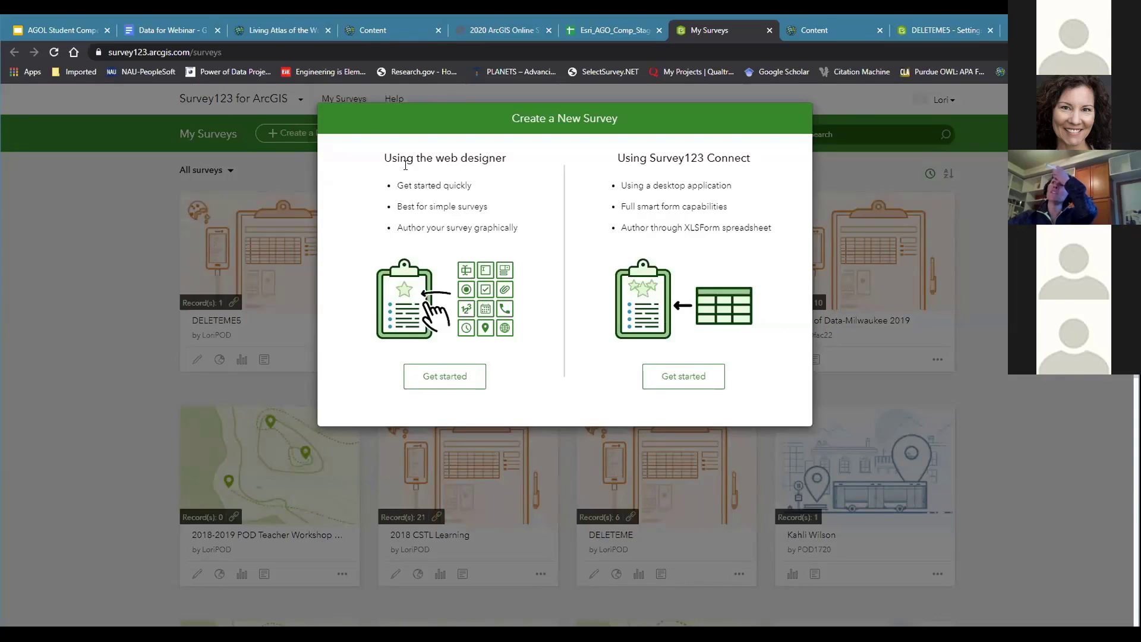
left_click(437, 385)
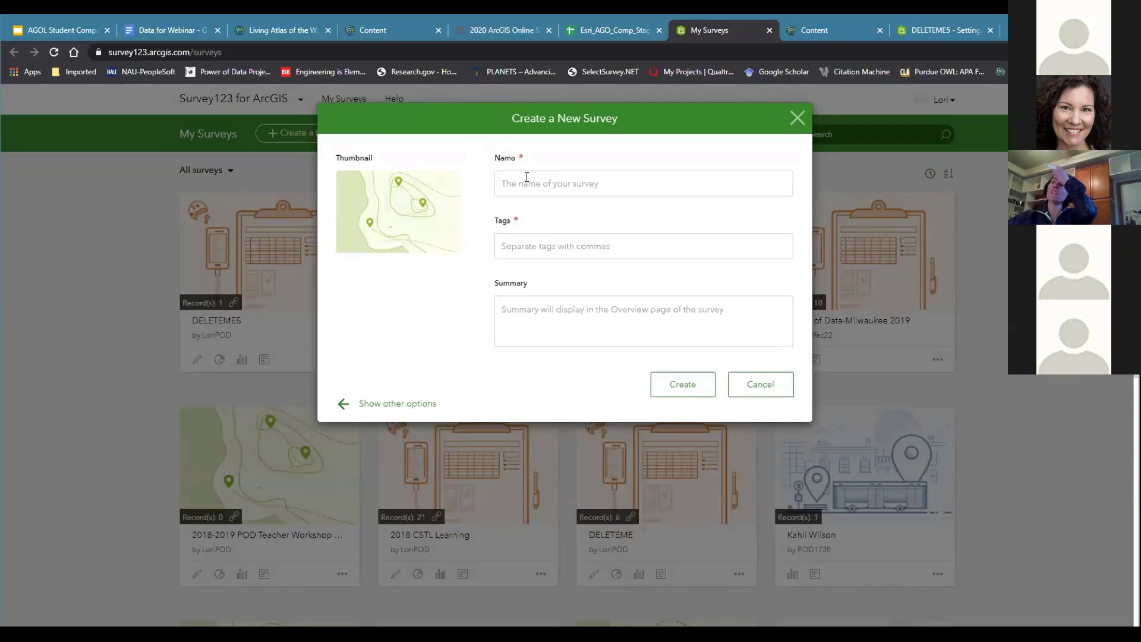
left_click(524, 178)
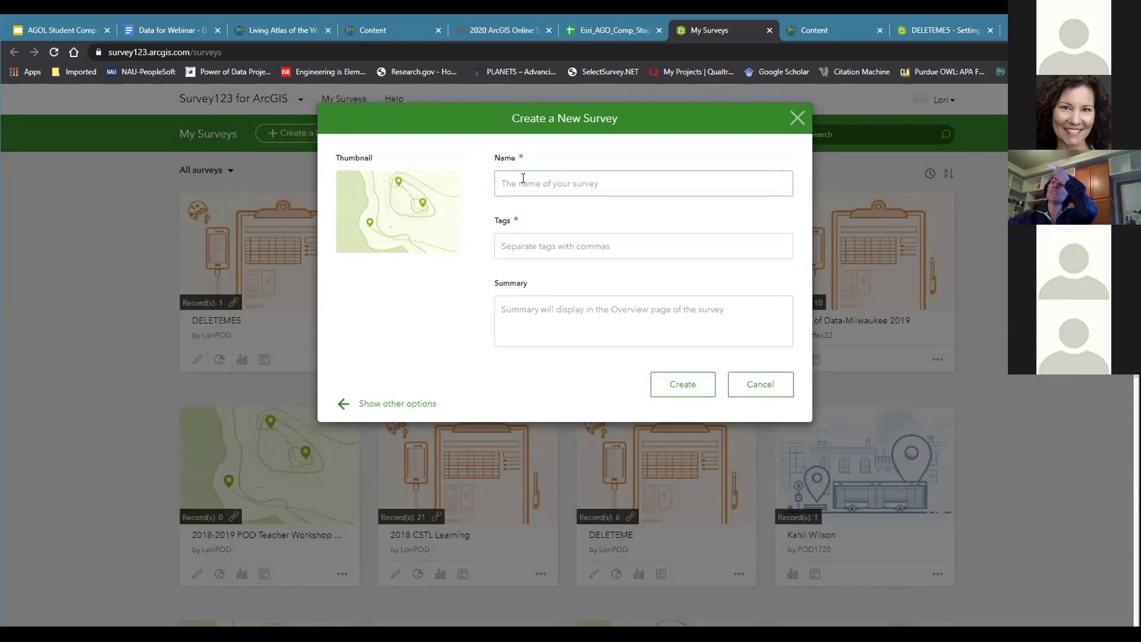
type("DE")
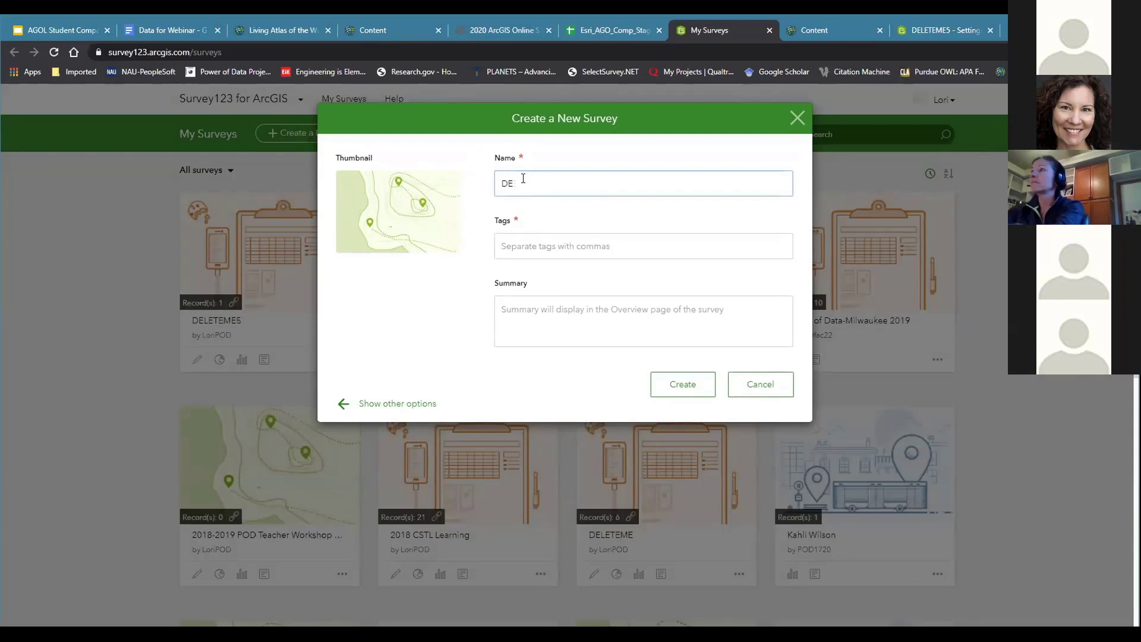
type("EETEME6")
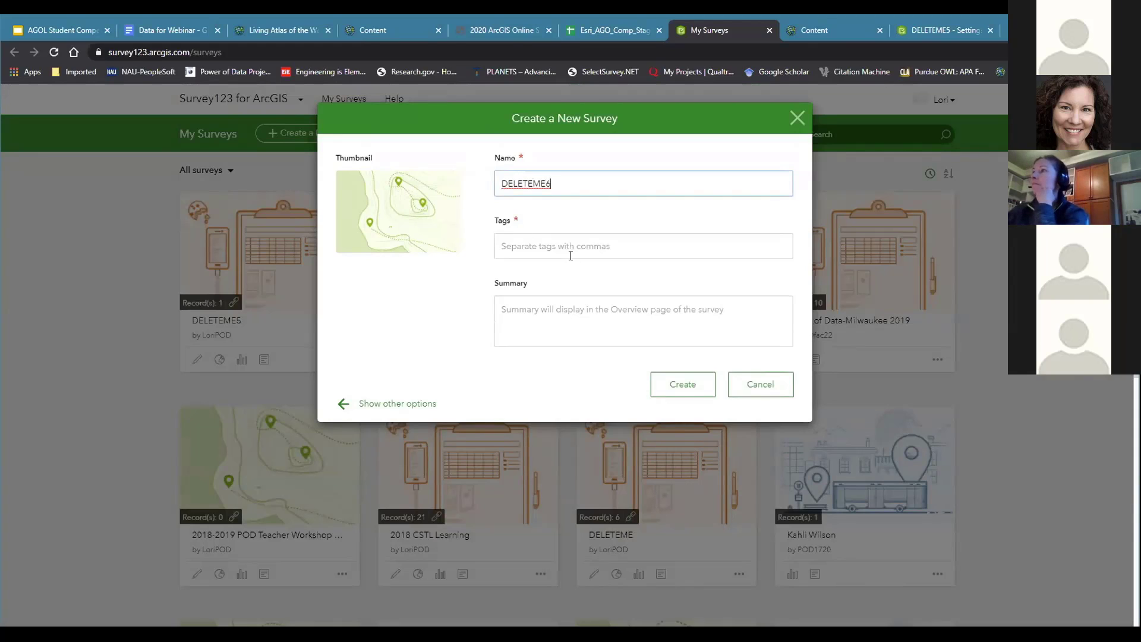
Step: Tag the survey "AGOL Competition Demo", leave the summary empty and create the survey
left_click(569, 249)
type("AGO")
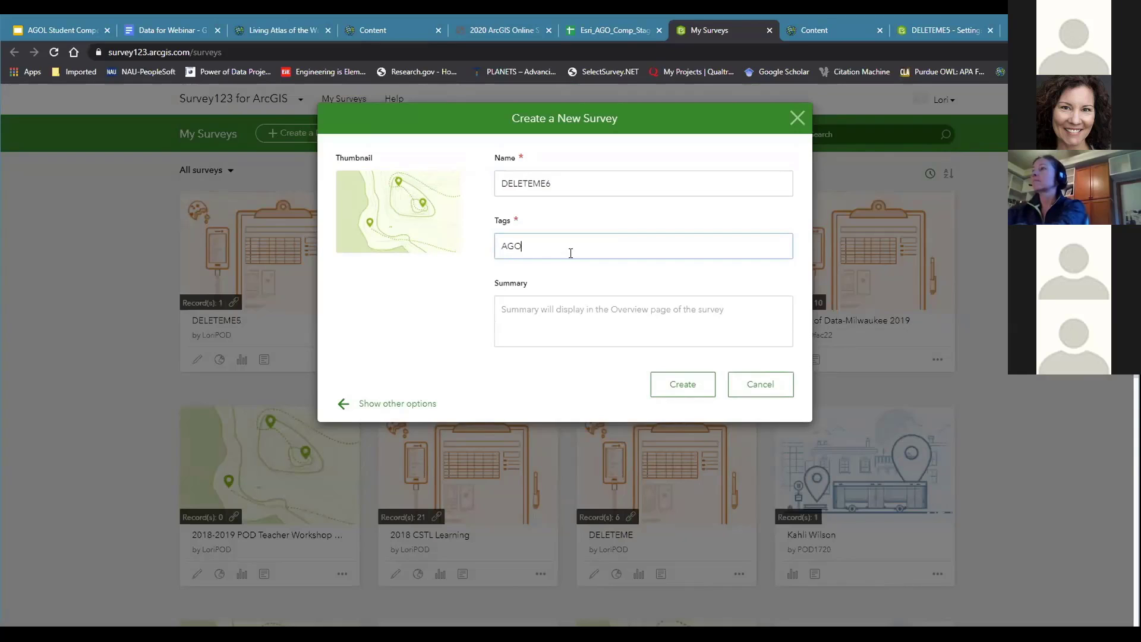
type("L Compate")
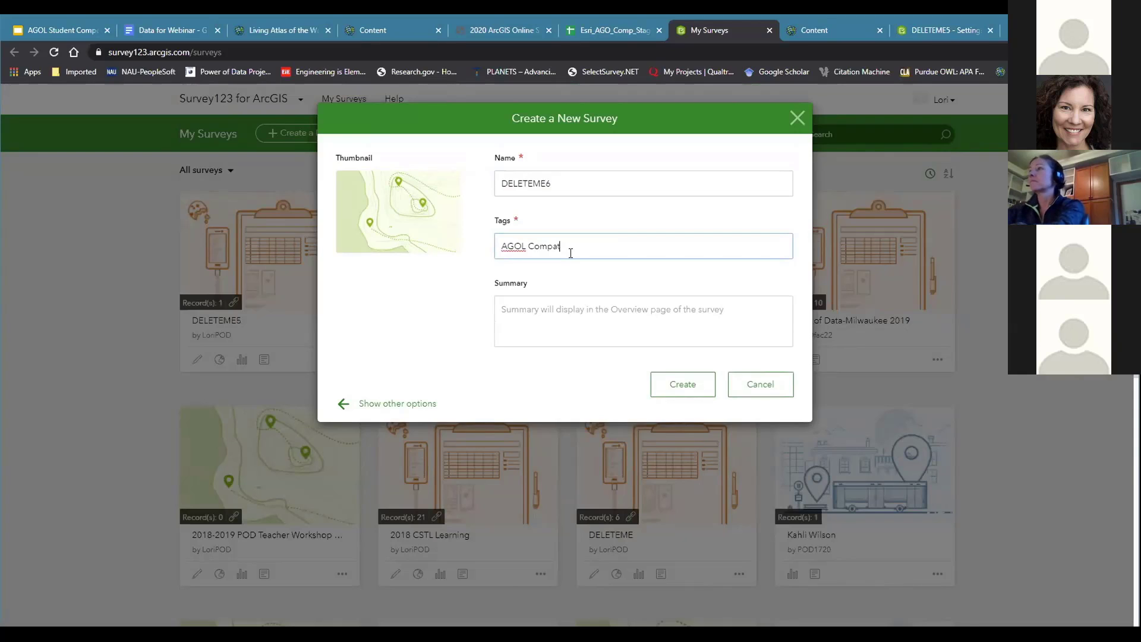
key("BackSpace")
key("BackSpace")
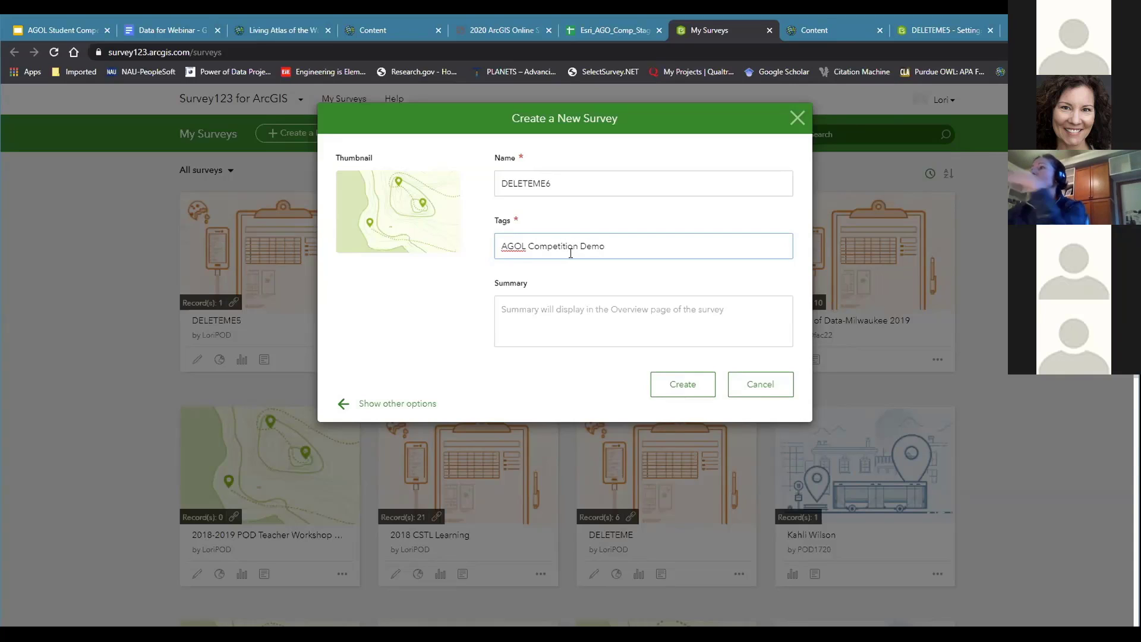
left_click(573, 314)
left_click(686, 383)
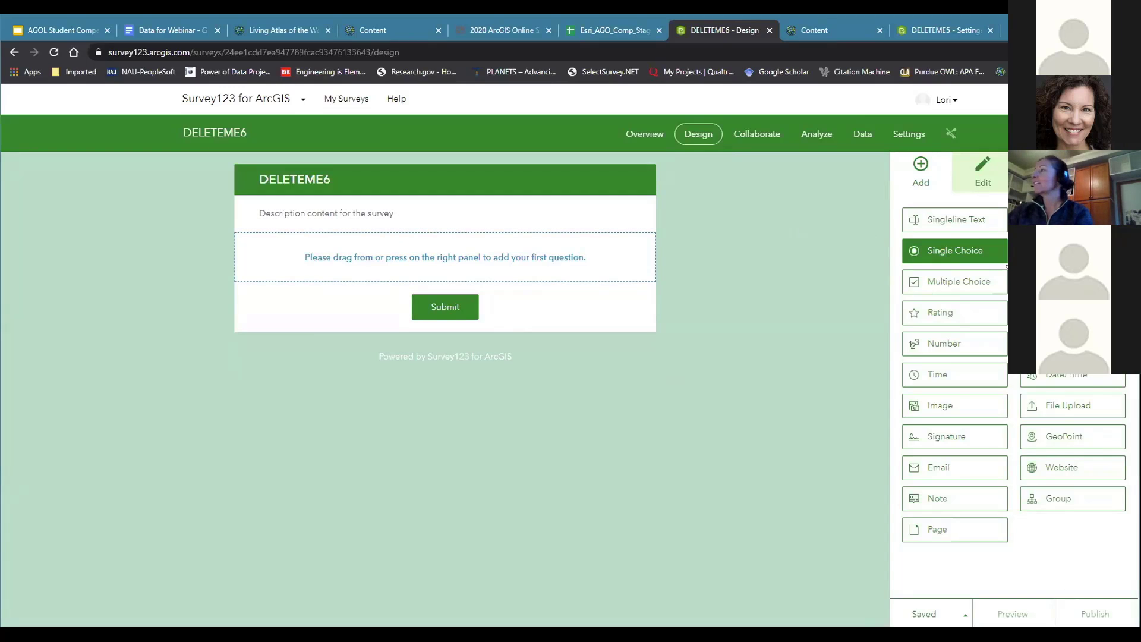
Step: Add a multiple choice question to the survey labelled "What's your favorite color?"
left_click_drag(975, 281, 460, 274)
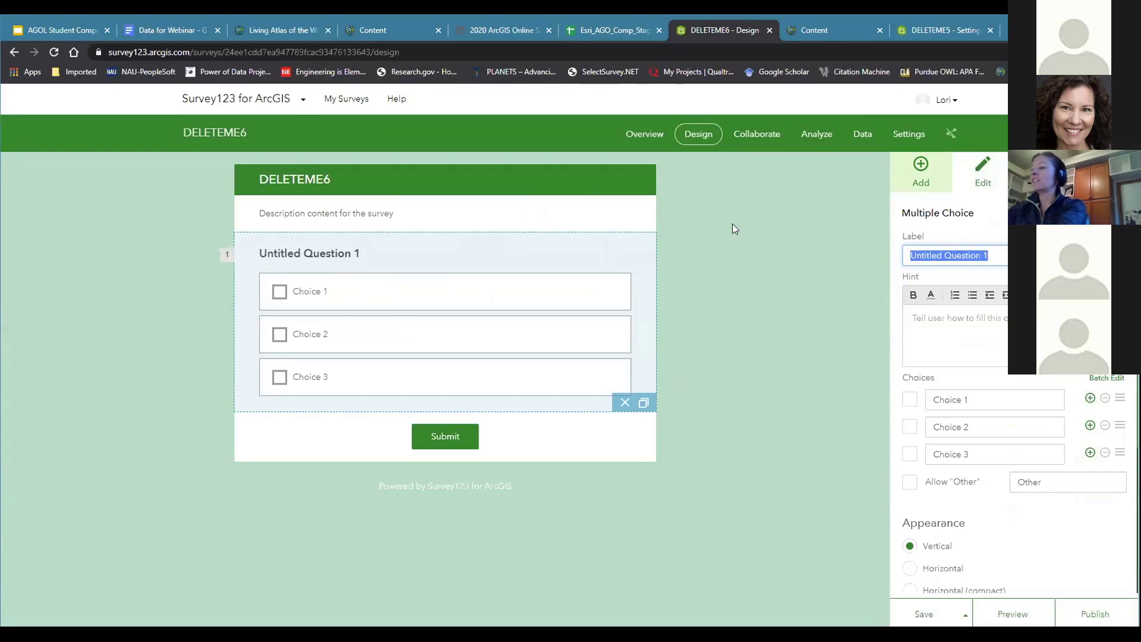
type("What's ")
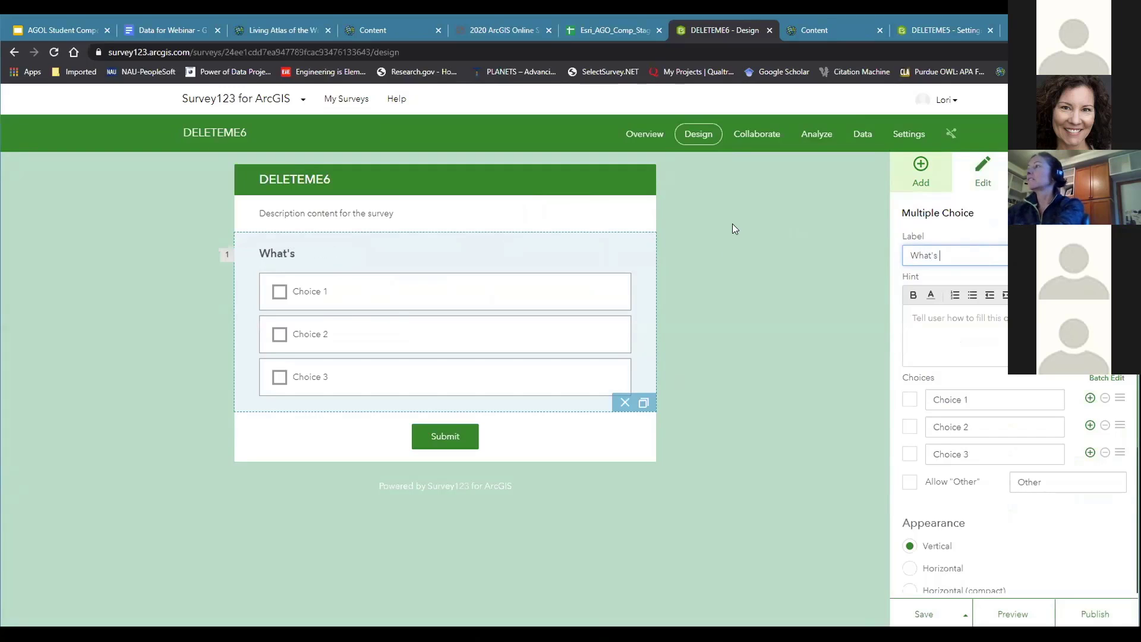
type("your favorite color?")
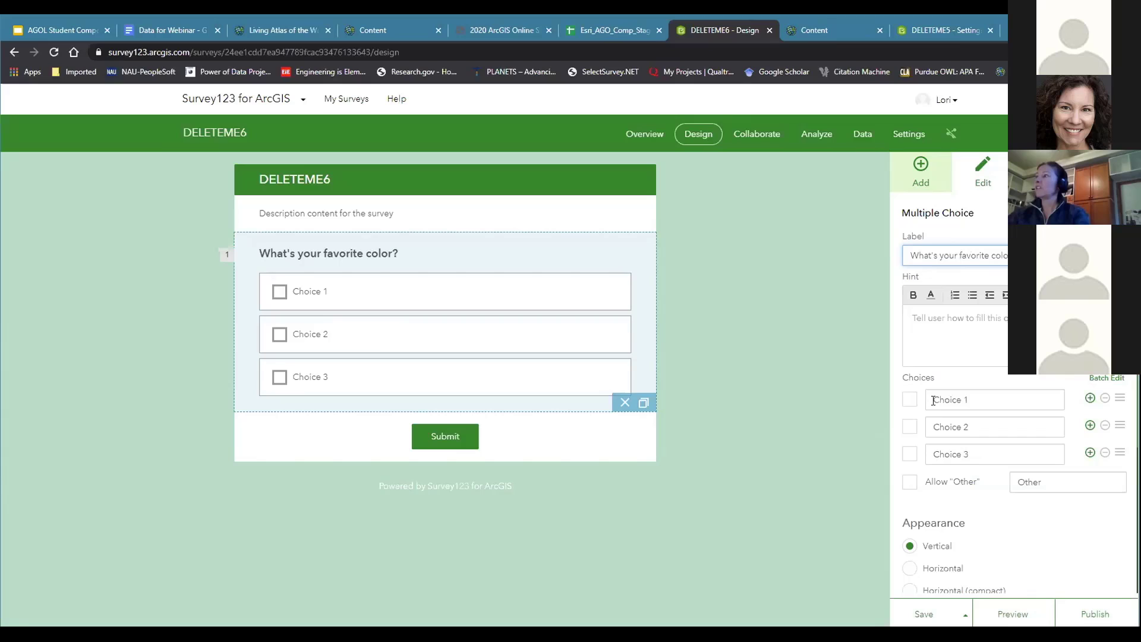
Step: Set the color question's choices to Green, Blue and Red, and allow an "Other" answer
left_click(933, 400)
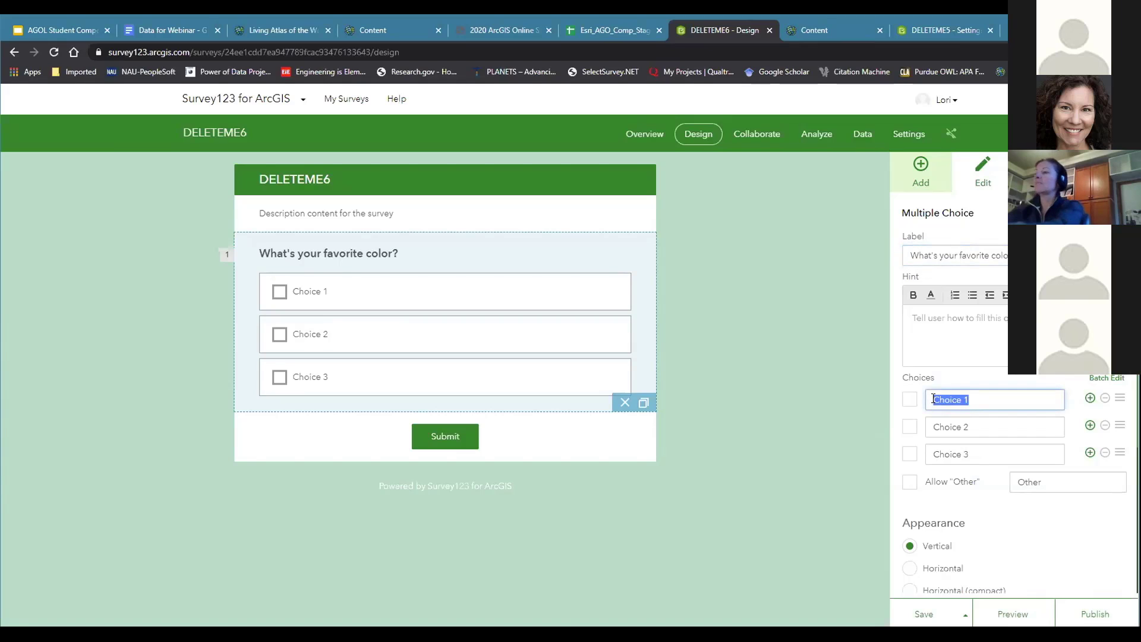
type("Green")
left_click(952, 418)
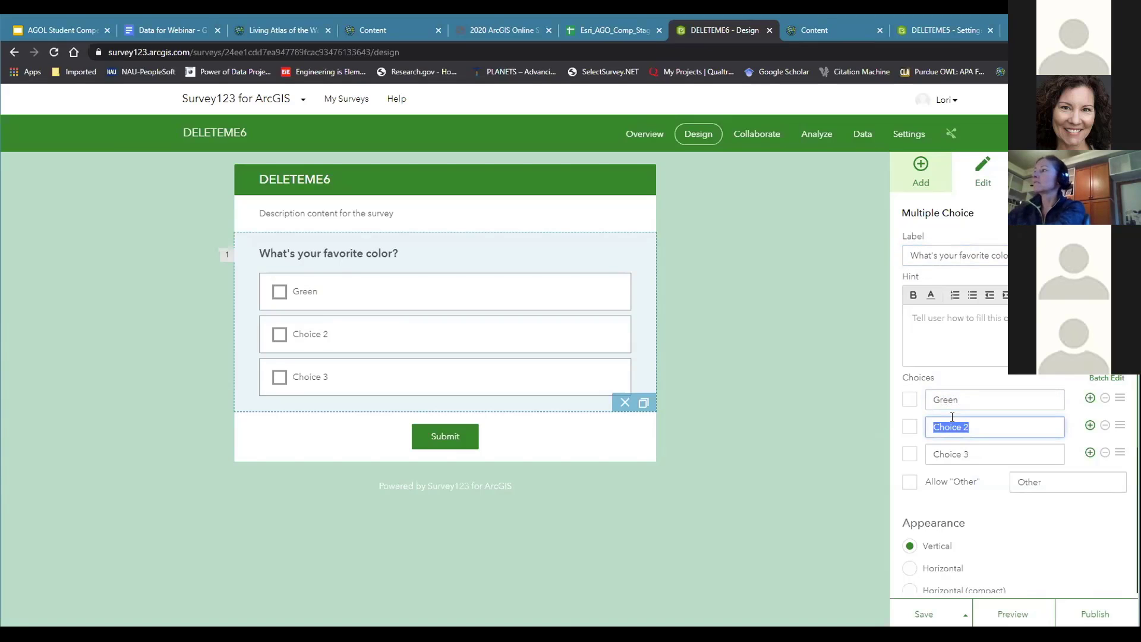
type("Blue")
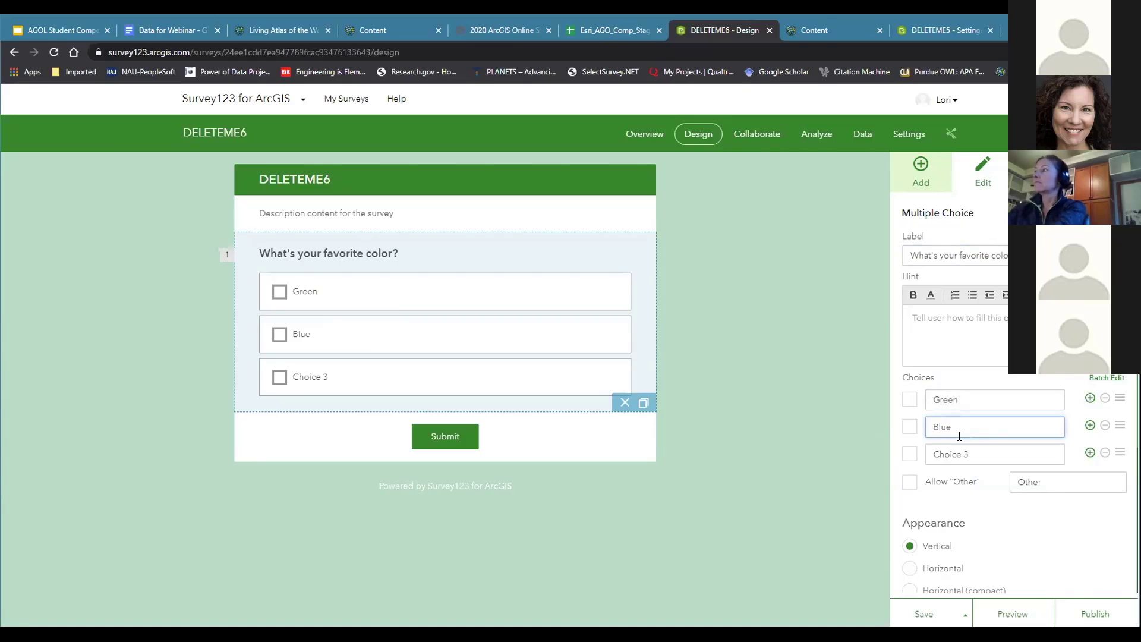
key("Tab")
type("Re")
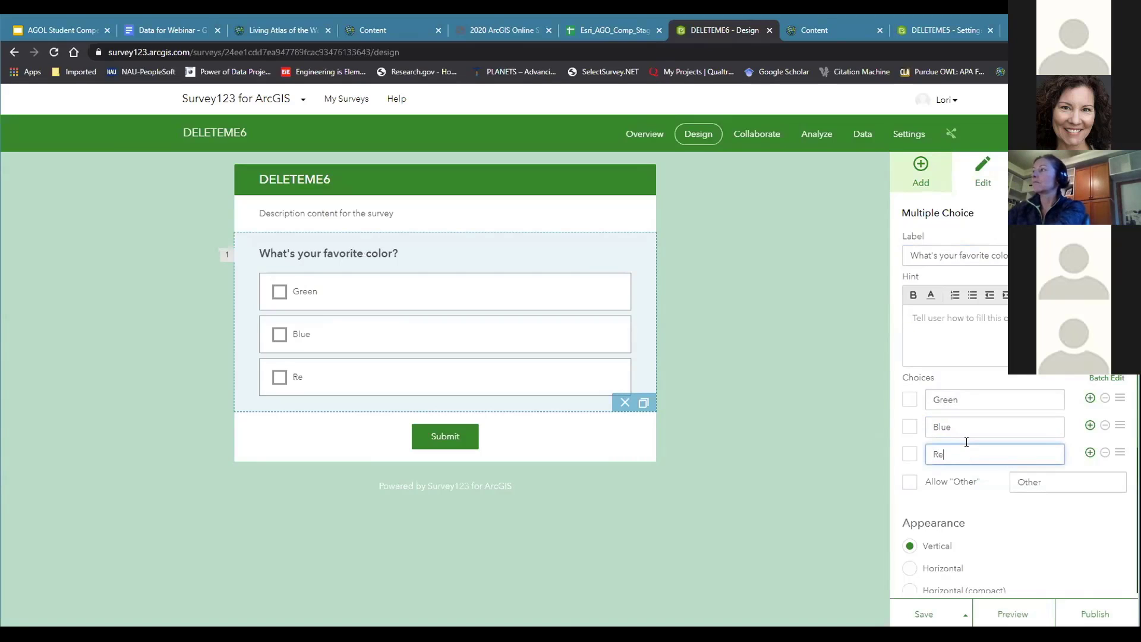
left_click(908, 481)
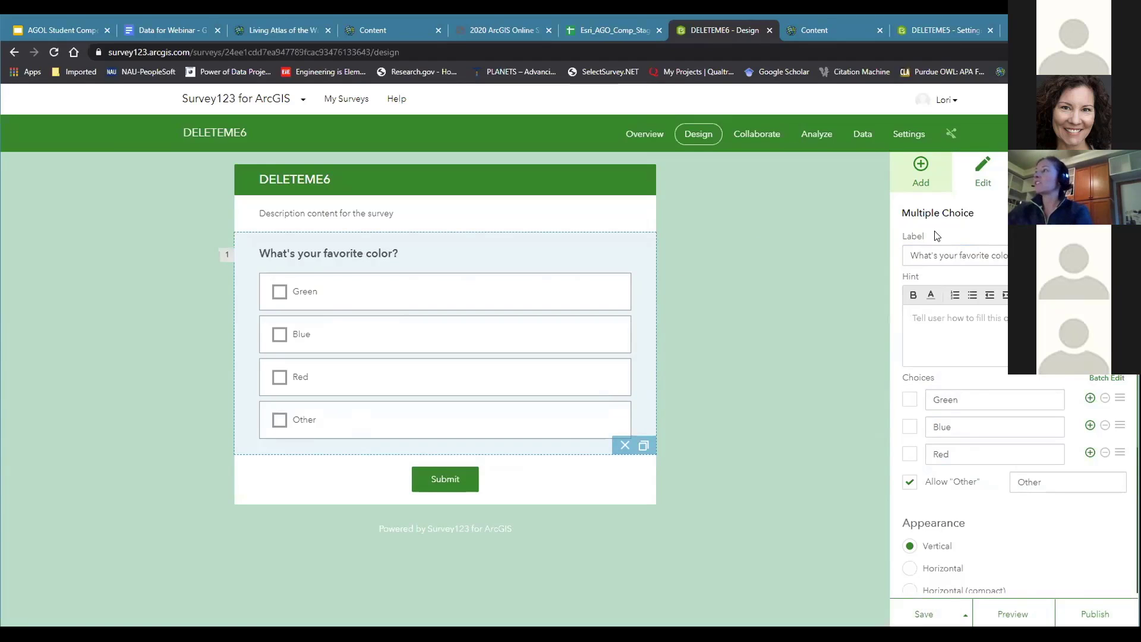
Step: Add a GeoPoint question below the color question, labelled "Where do you like to vacation?"
left_click(922, 169)
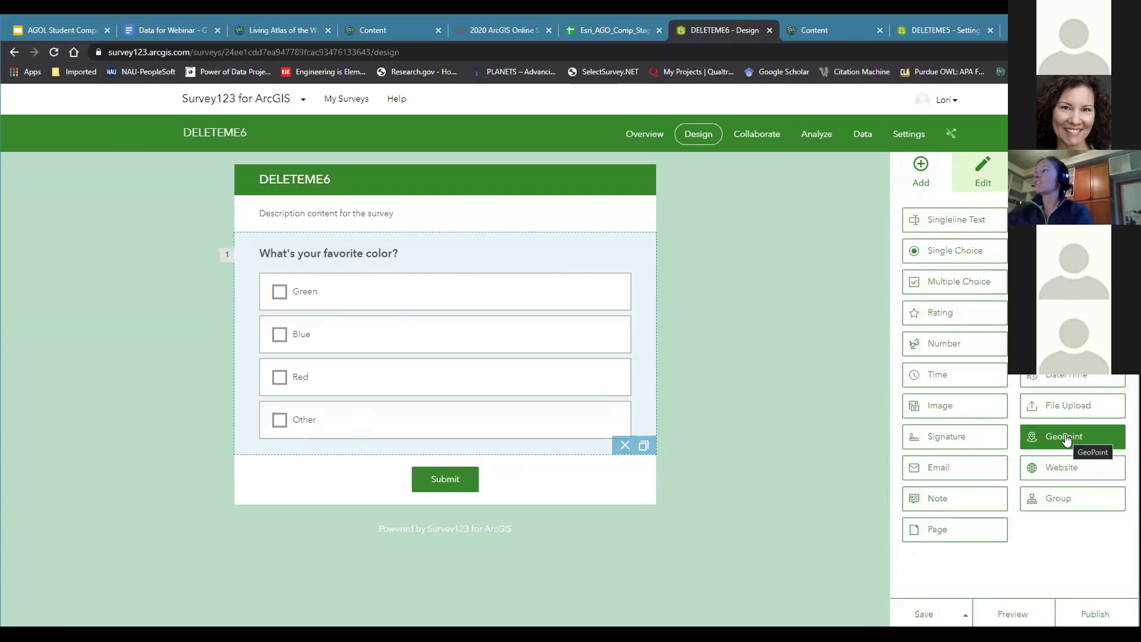
left_click_drag(1065, 439, 408, 422)
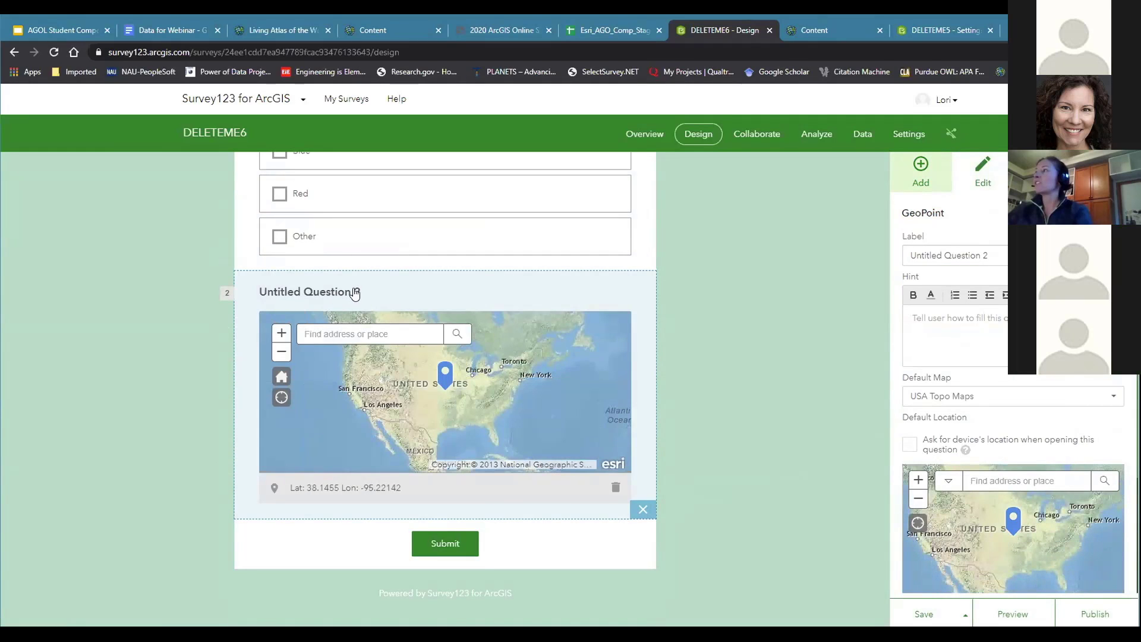
triple_click(937, 255)
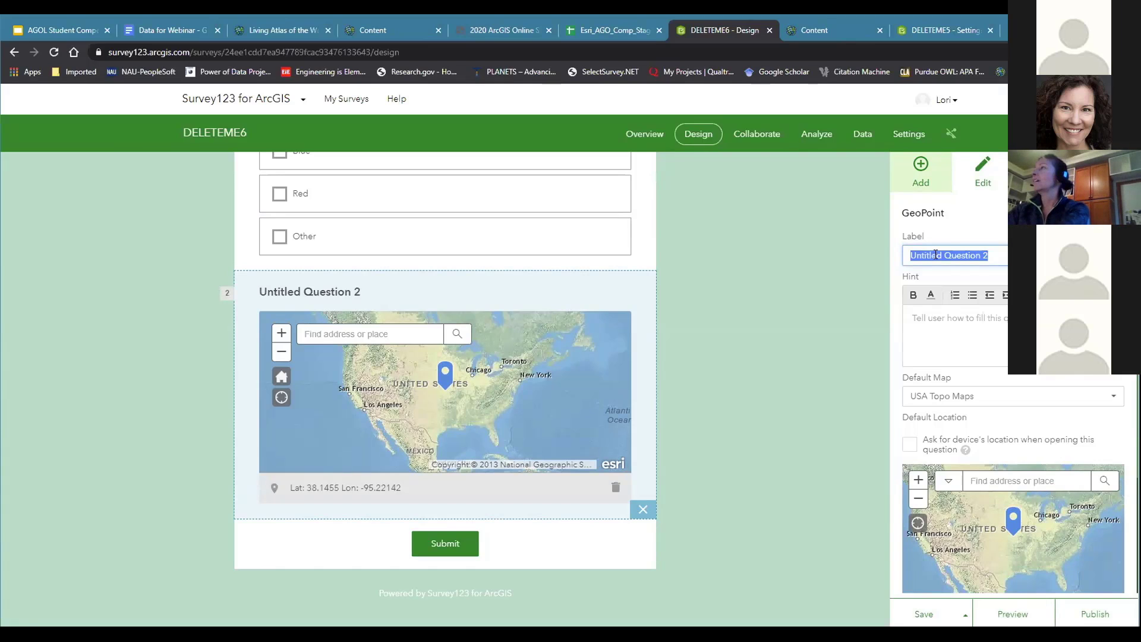
type("Where do y")
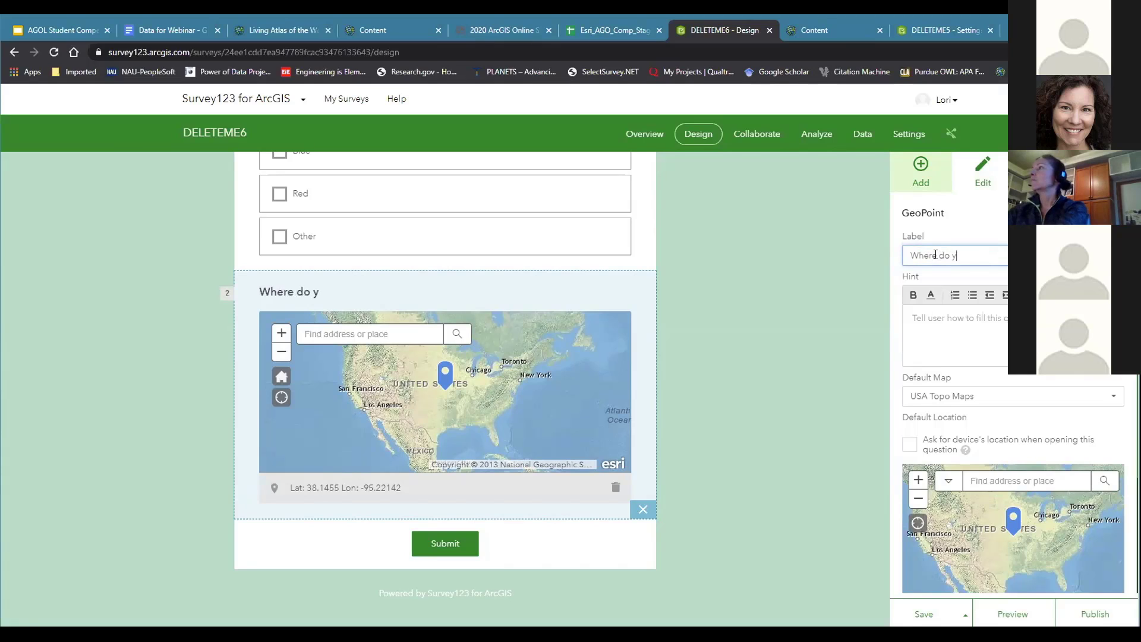
type("ou like to ")
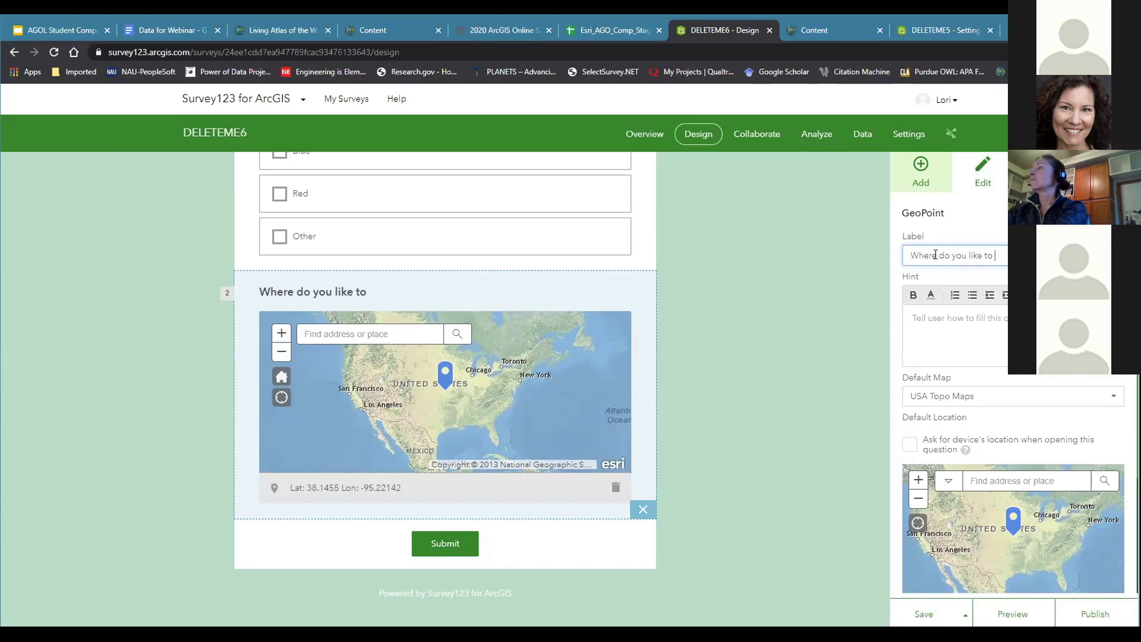
type("vaction")
key("BackSpace")
key("BackSpace")
key("BackSpace")
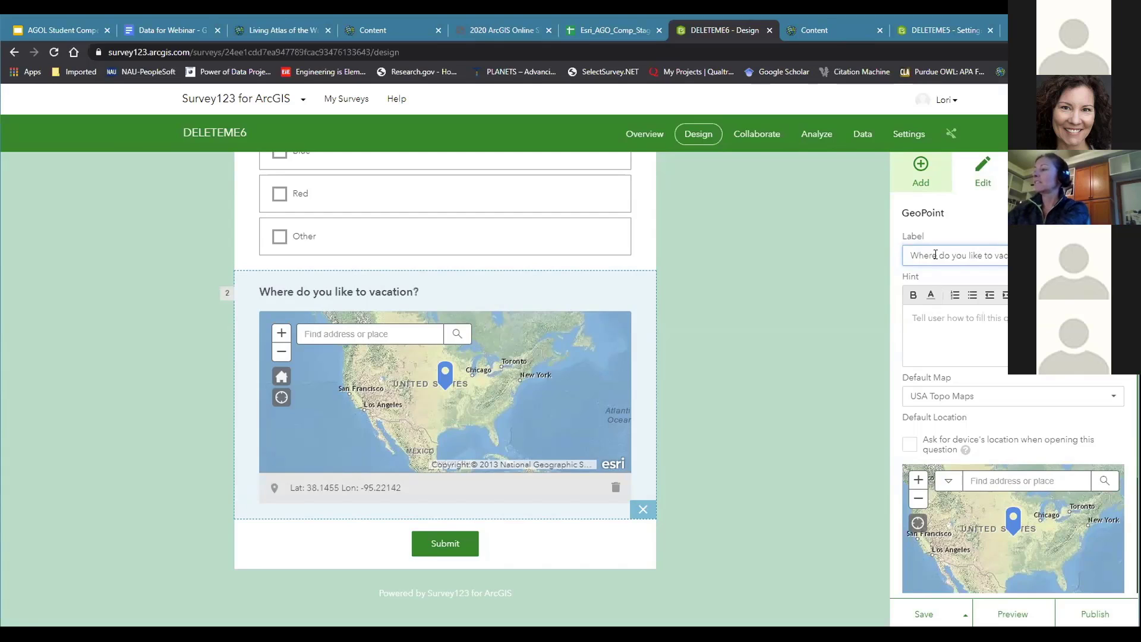
Step: Set the vacation question's default map to Imagery, make it ask for the device's location, and save the survey
scroll(950, 334, "down", 1)
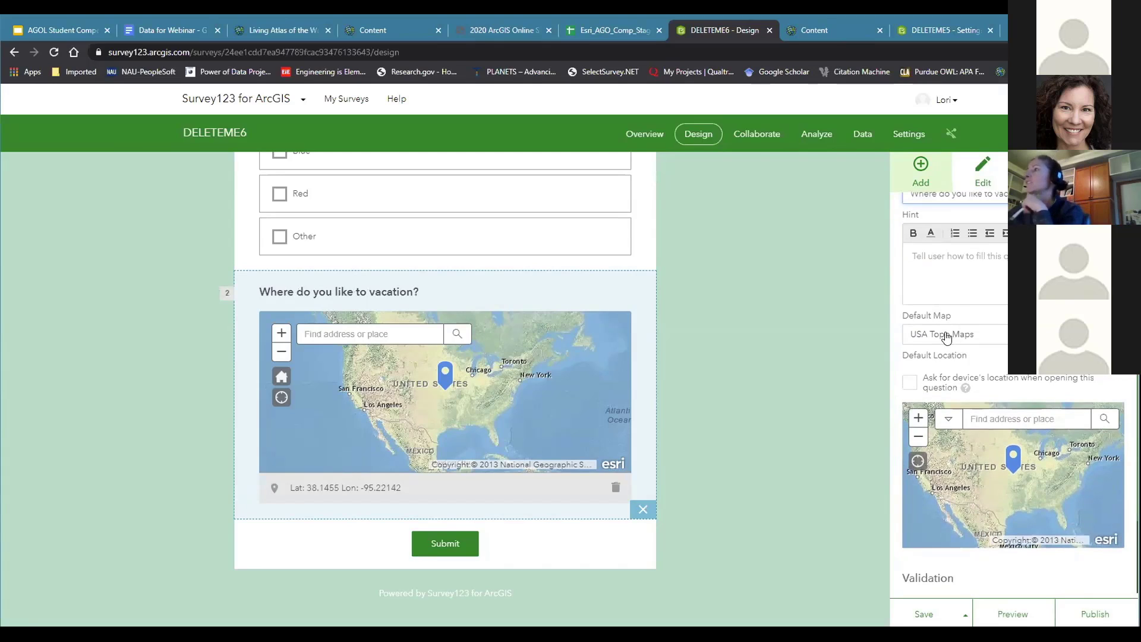
left_click(946, 336)
left_click(942, 376)
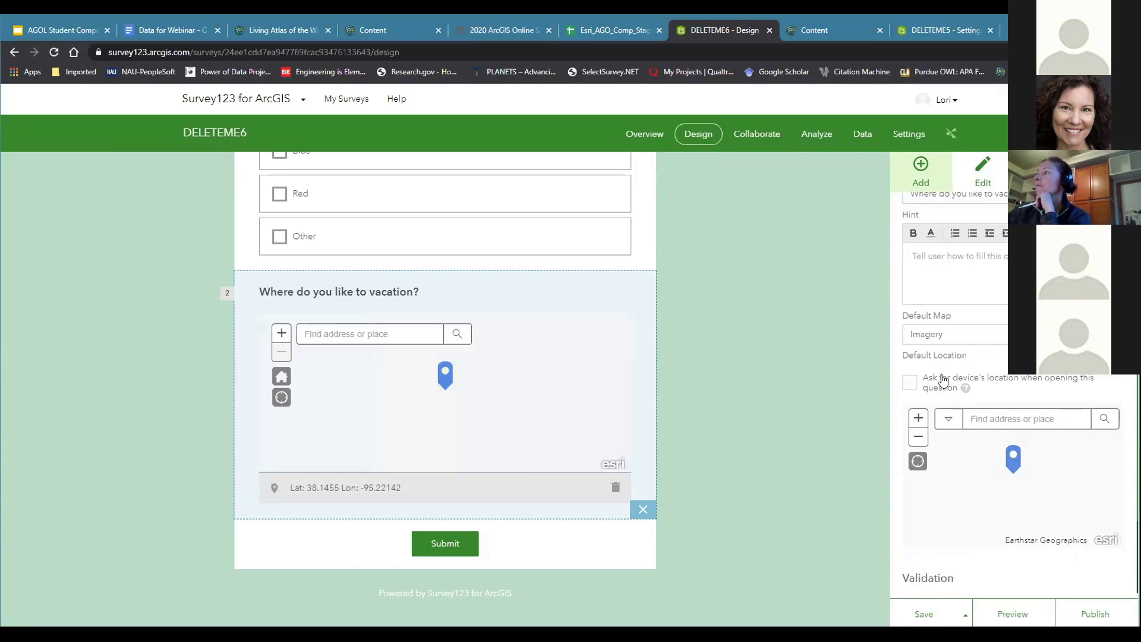
left_click(910, 382)
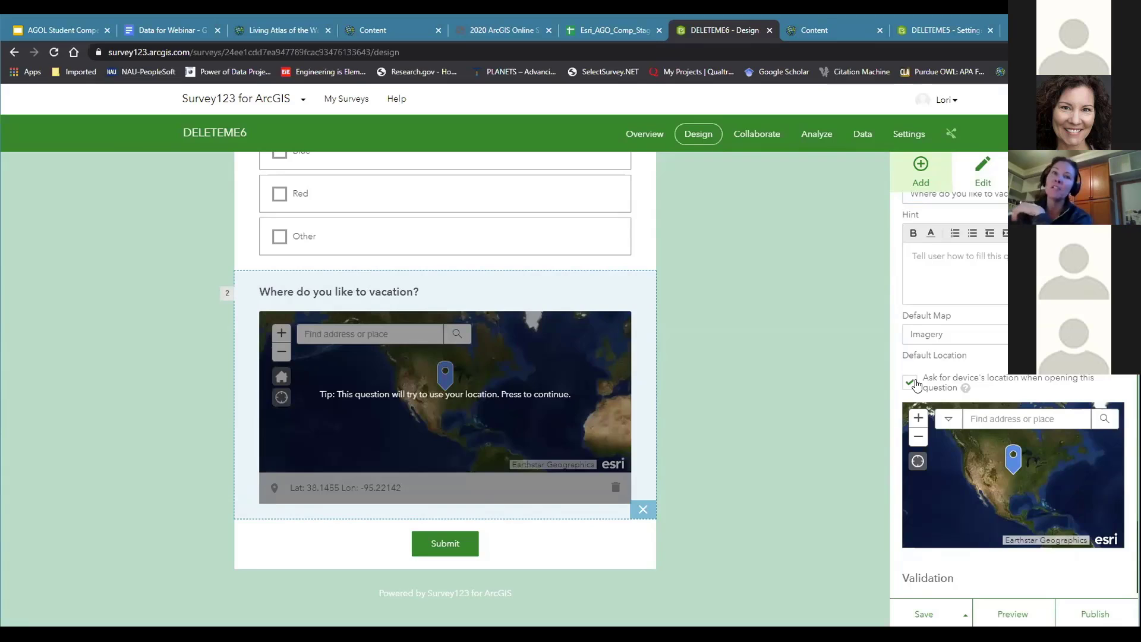
scroll(1013, 386, "down", 2)
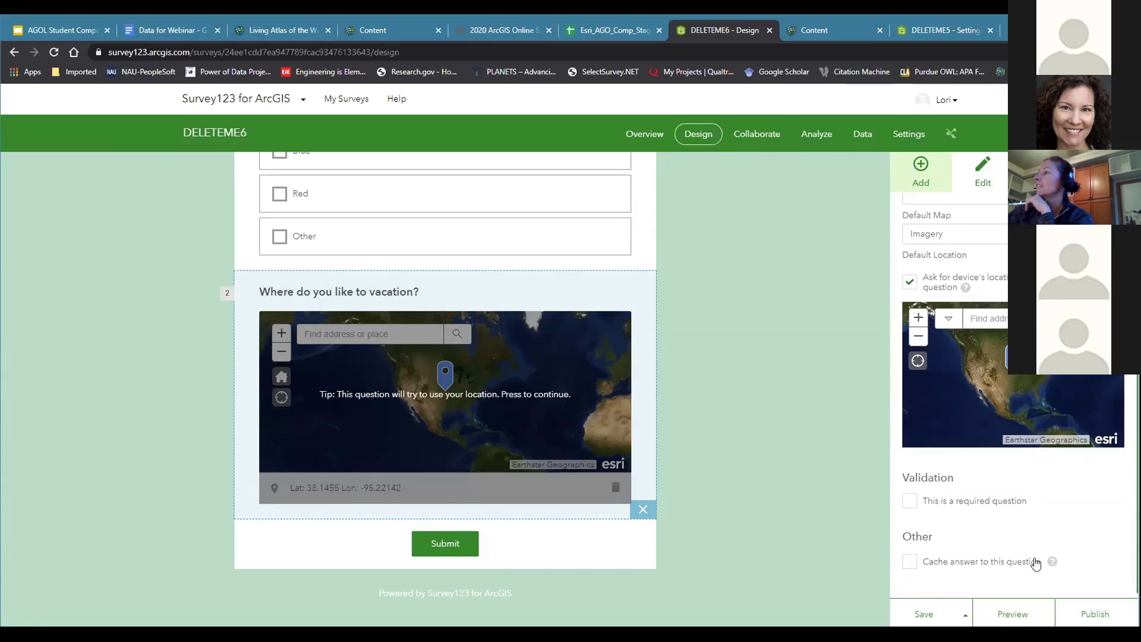
left_click(923, 614)
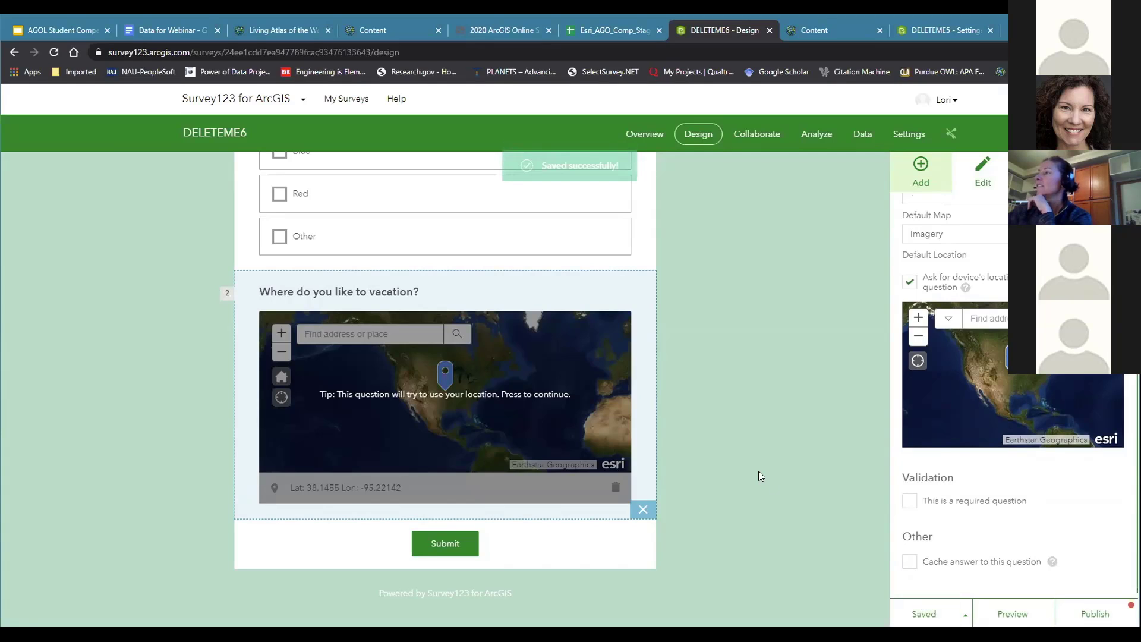
Step: Switch to the "Data for Webinar" document and copy the demo survey's link URL
left_click(151, 28)
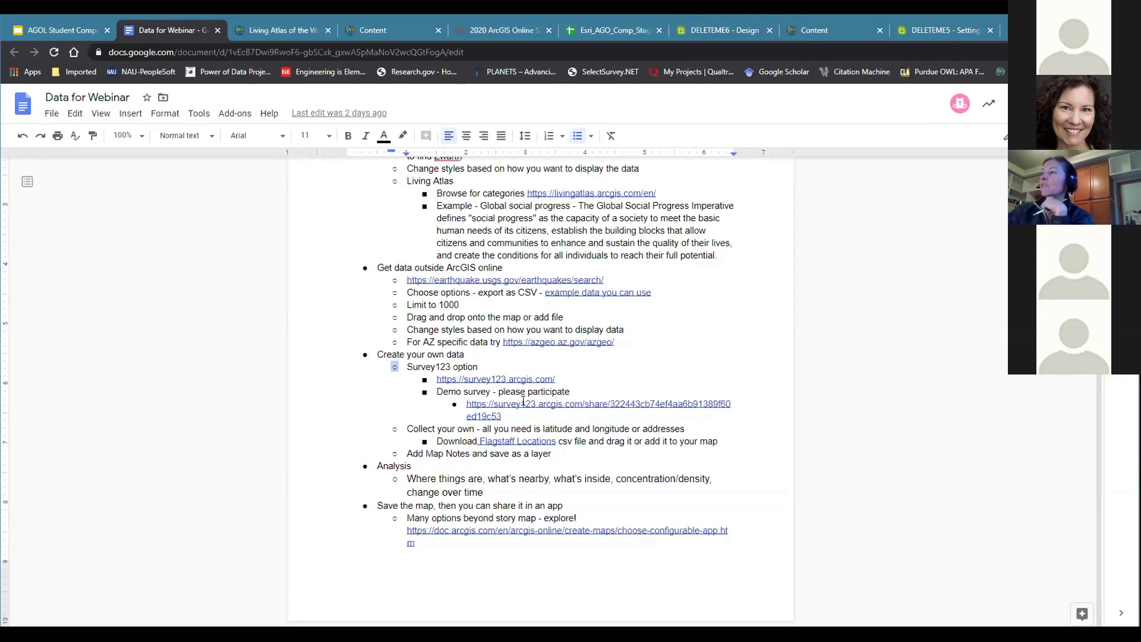
left_click_drag(520, 418, 468, 404)
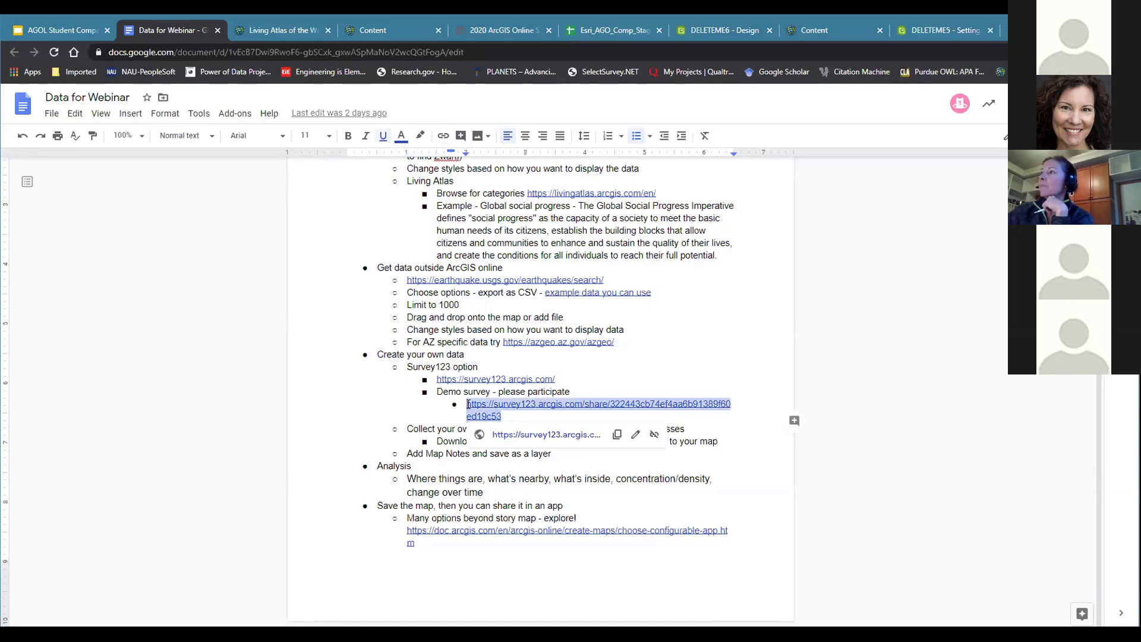
right_click(471, 409)
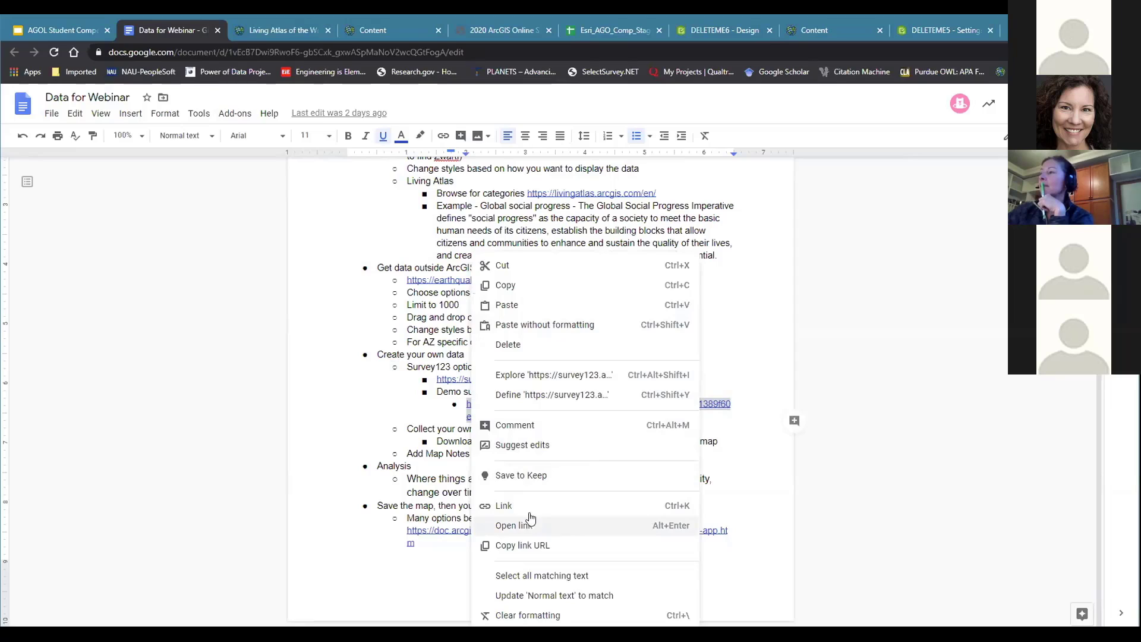
left_click(523, 545)
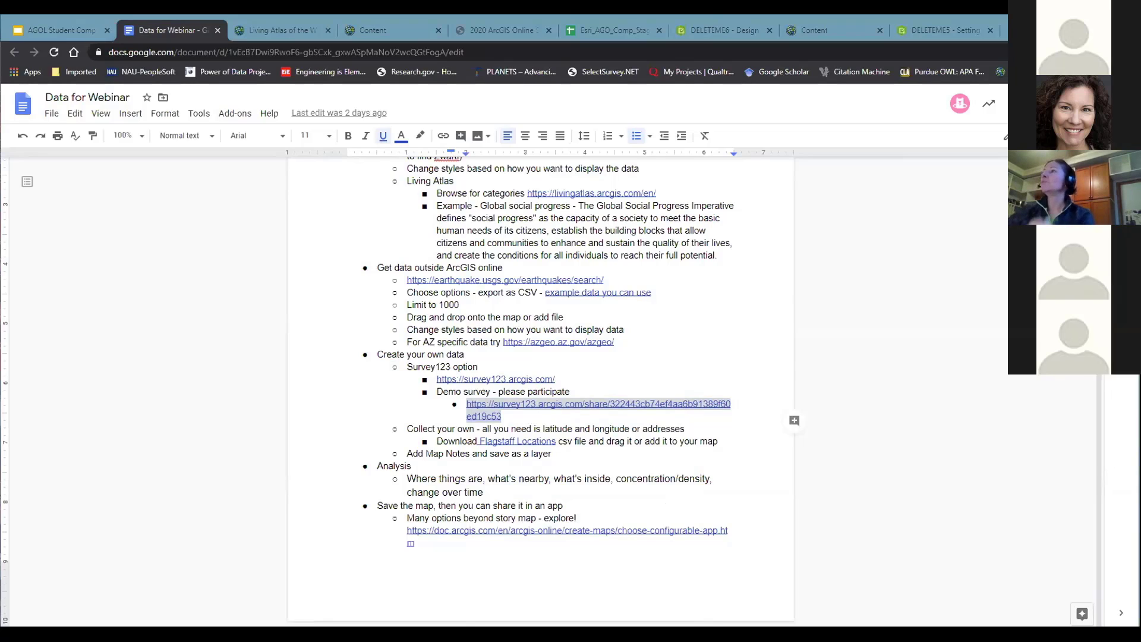
Step: Switch to the "AGOL Student Competition 2020 Webinar 2" slides and present slide 12 with the survey link and QR code
left_click(42, 24)
scroll(66, 312, "down", 8)
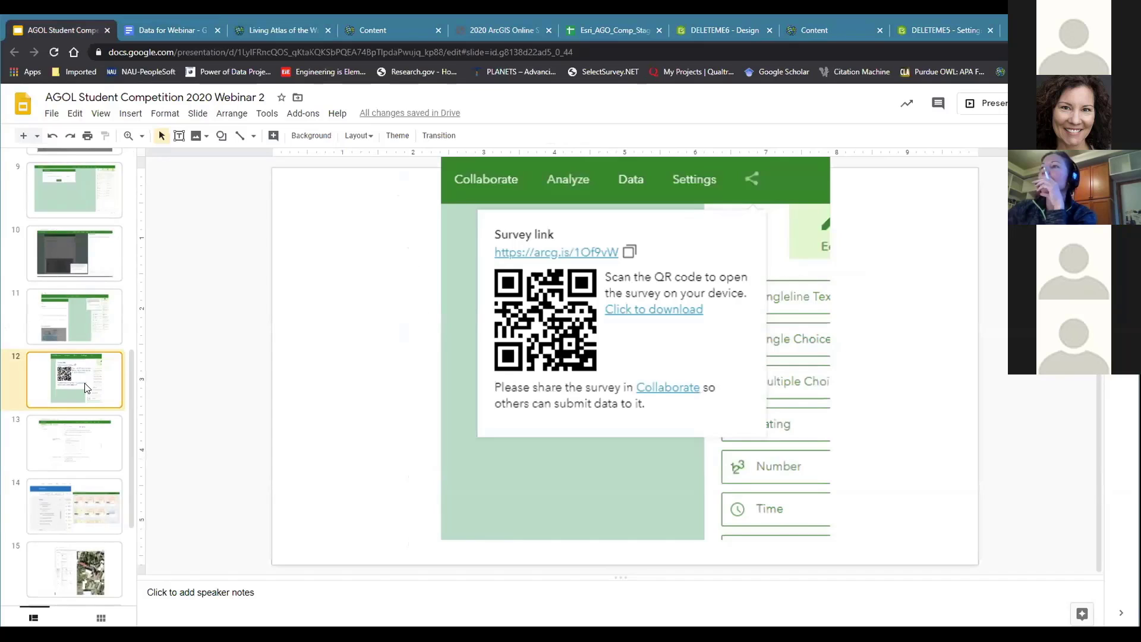
left_click(87, 386)
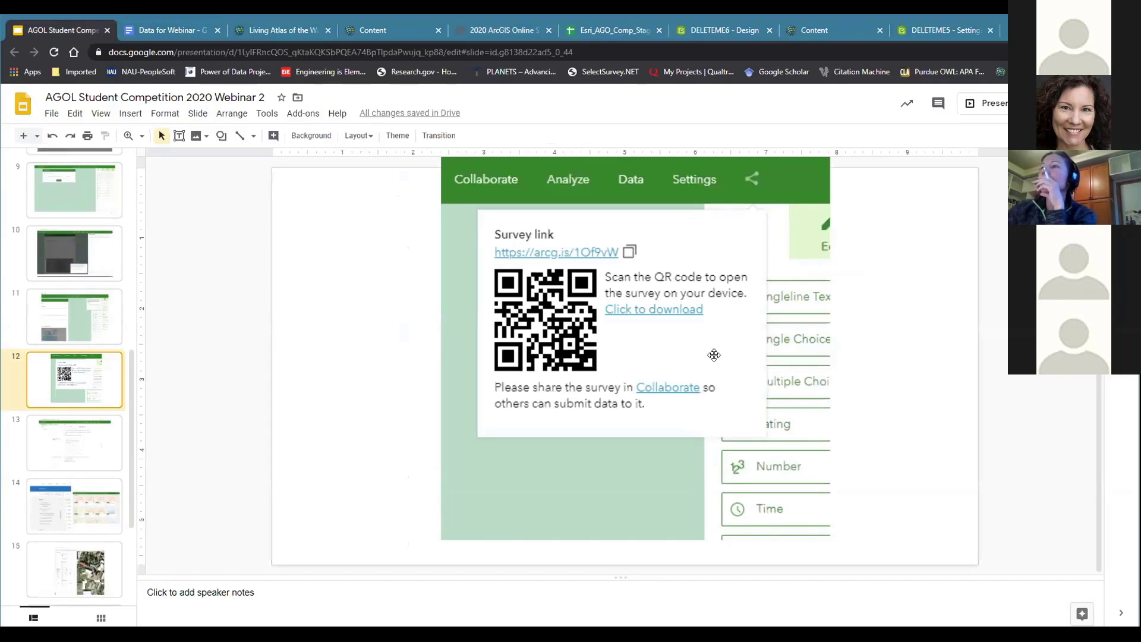
left_click(983, 105)
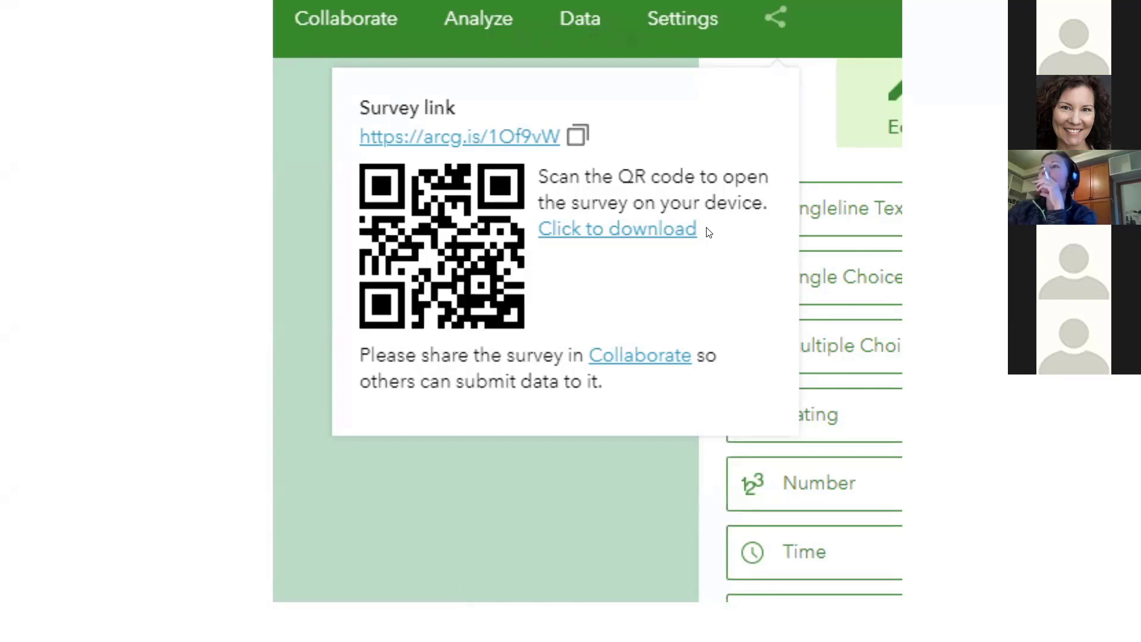
key("Escape")
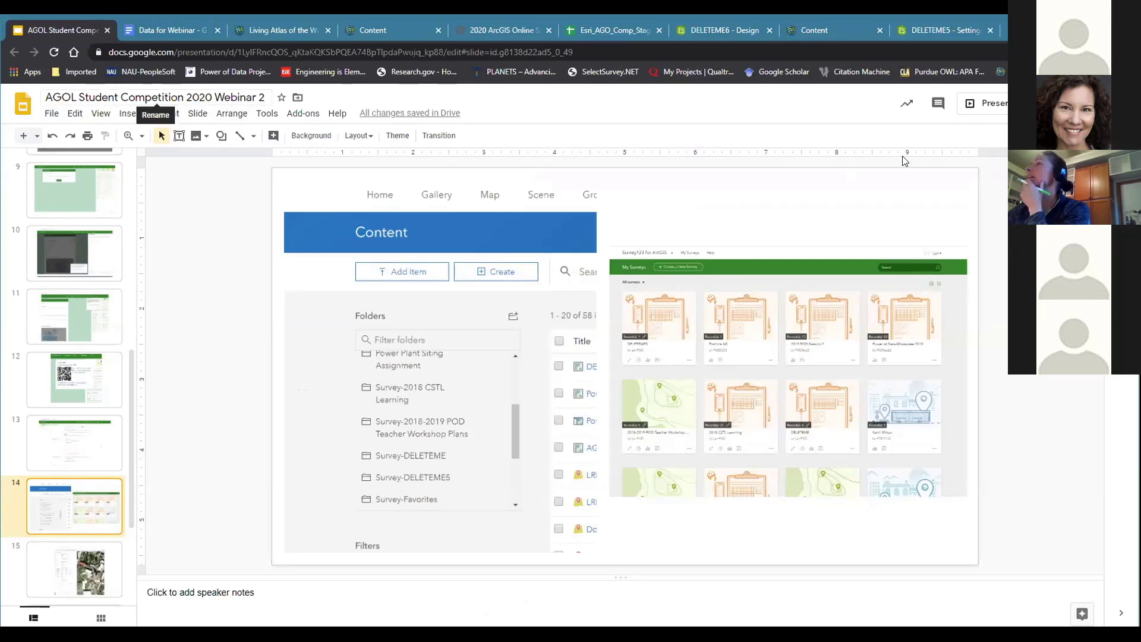
Step: Present the webinar slides from the Publish Survey slide through the survey link slide, and leave the presentation
left_click(390, 30)
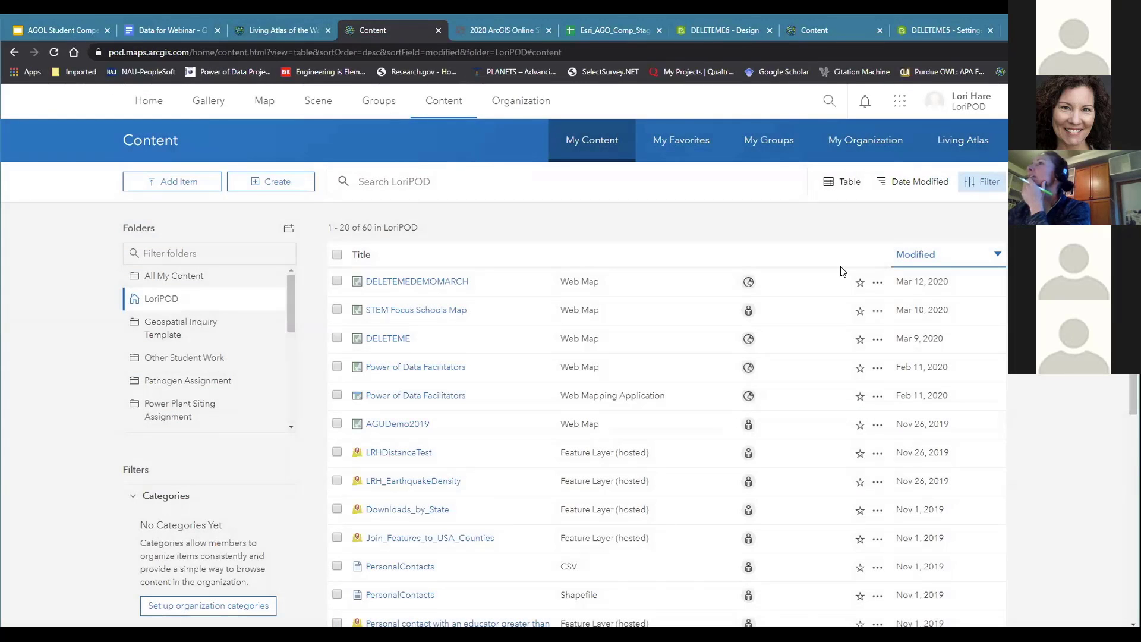
key("ctrl+1")
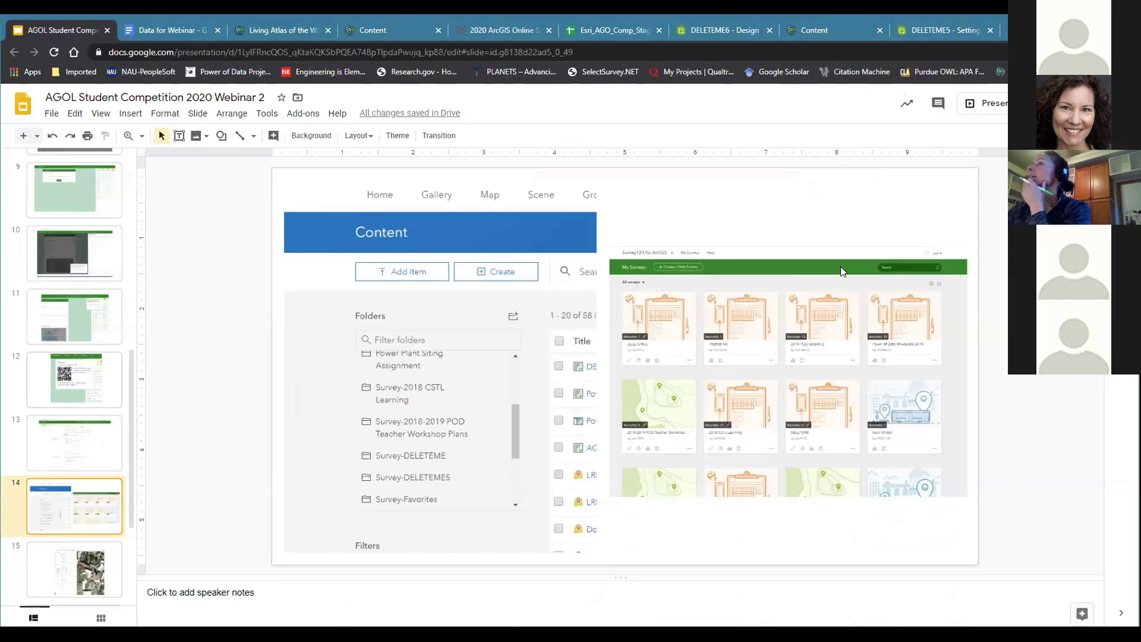
key("Up")
key("Up")
key("Up")
key("Up")
key("Up")
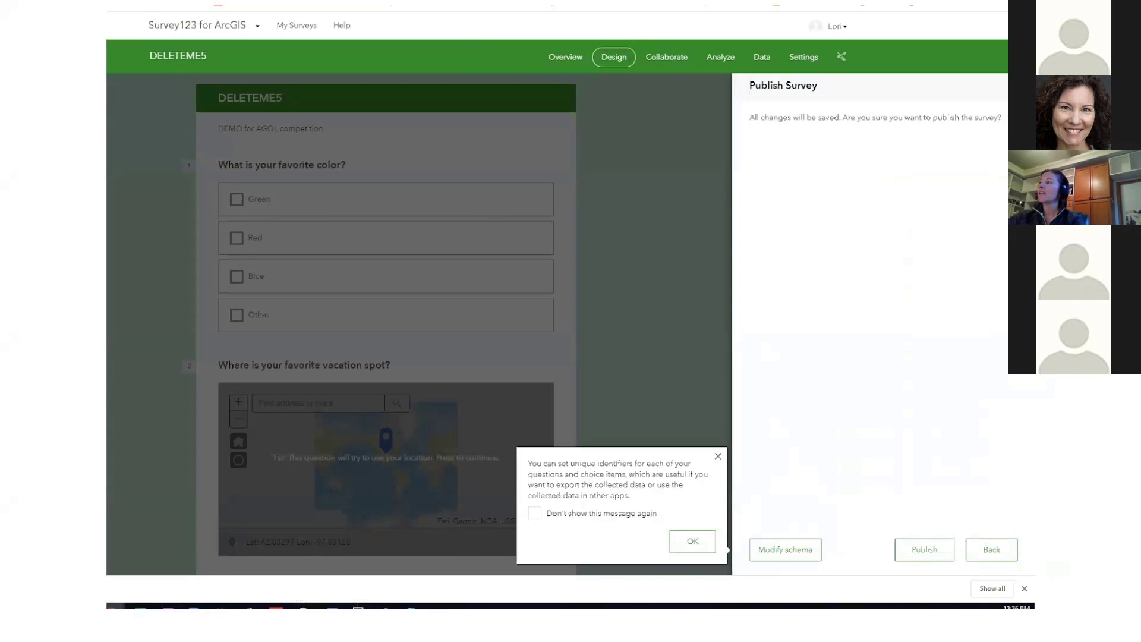
left_click(910, 550)
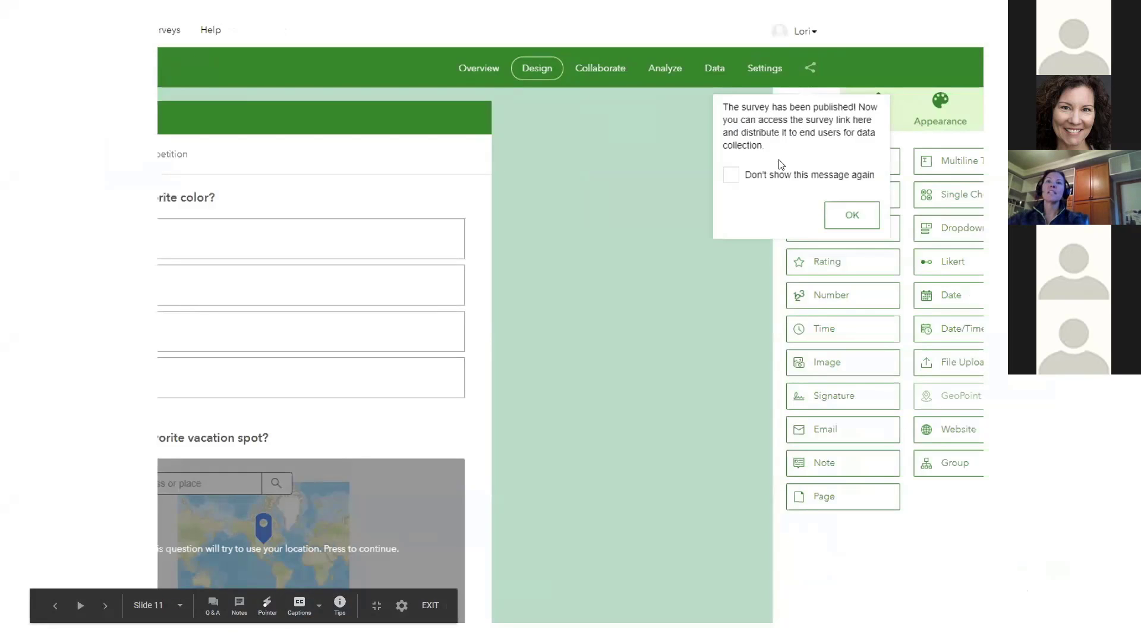
left_click(790, 113)
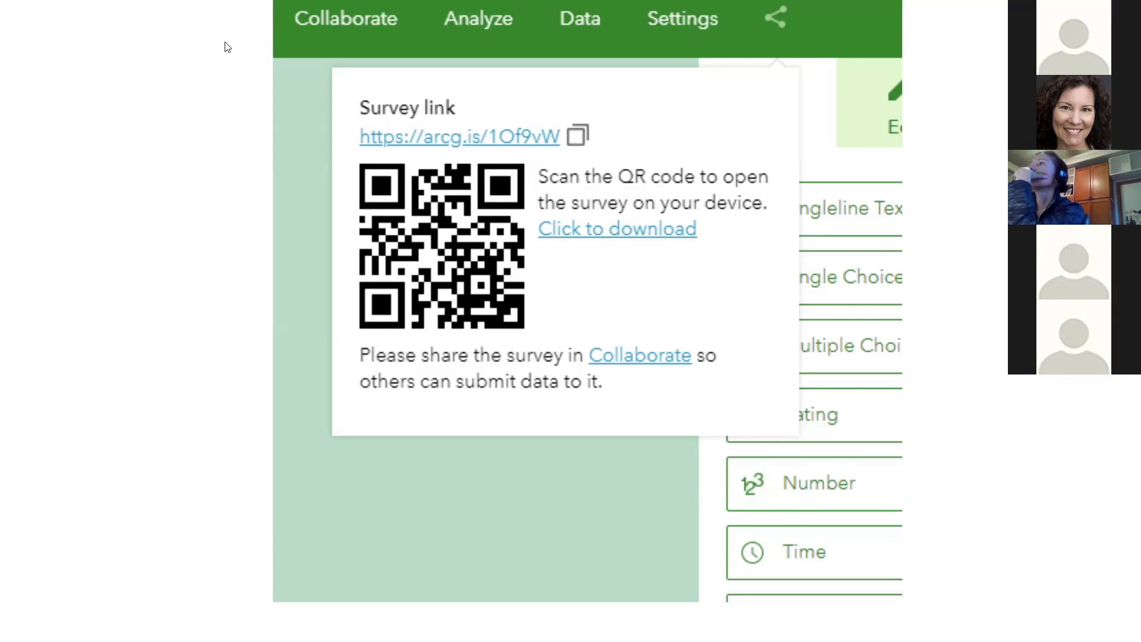
key("Escape")
Step: Switch to the ArcGIS Online content page and open the Survey-DELETEME5 folder to examine its items
left_click(368, 31)
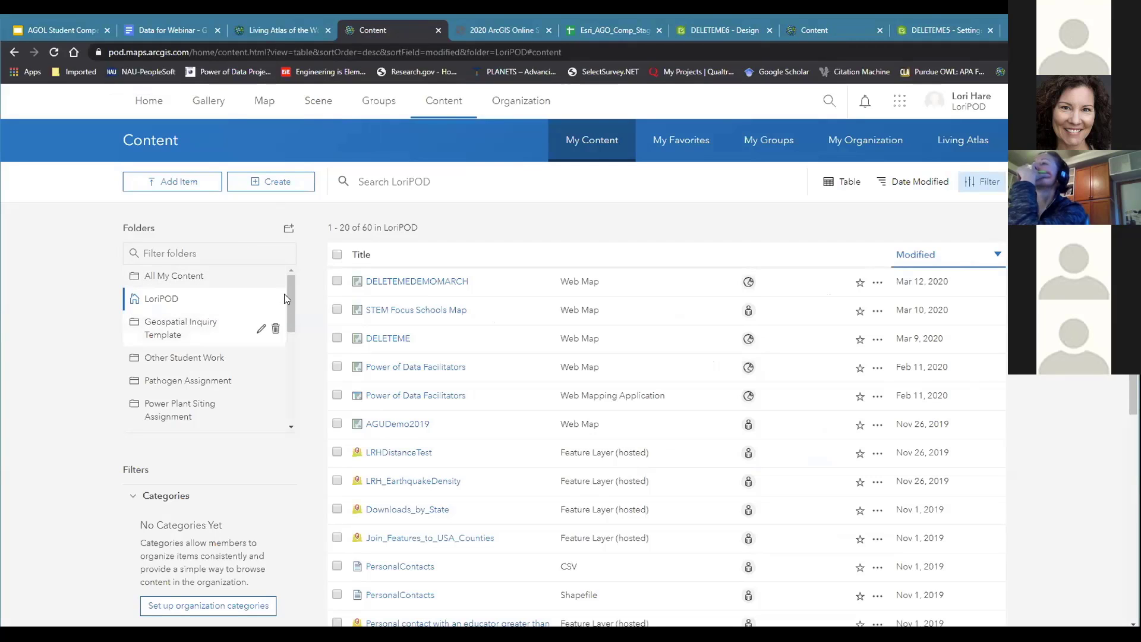
left_click_drag(290, 302, 293, 332)
scroll(232, 361, "down", 3)
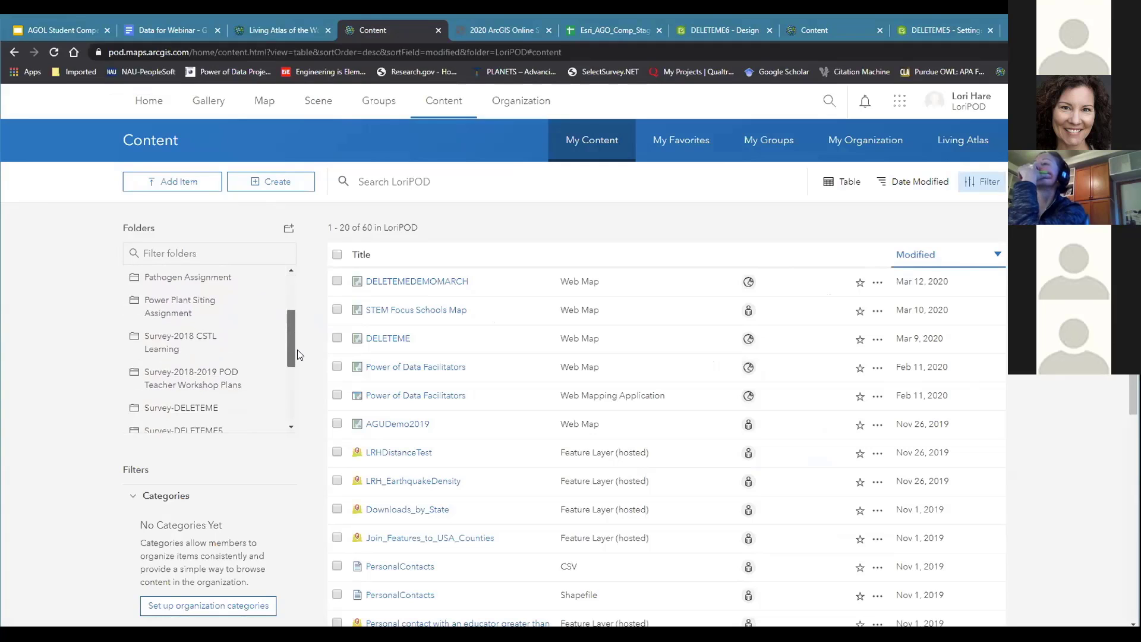
left_click(225, 366)
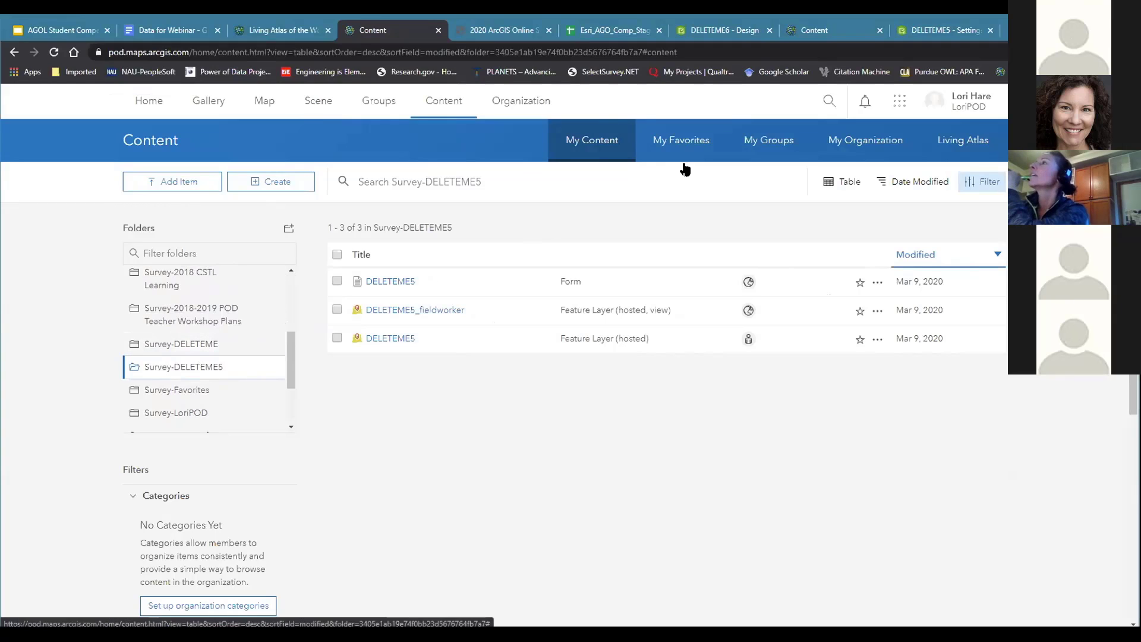
Step: Switch to the DELETEME5 survey in Survey123 and review its response analysis and collected data
left_click(950, 30)
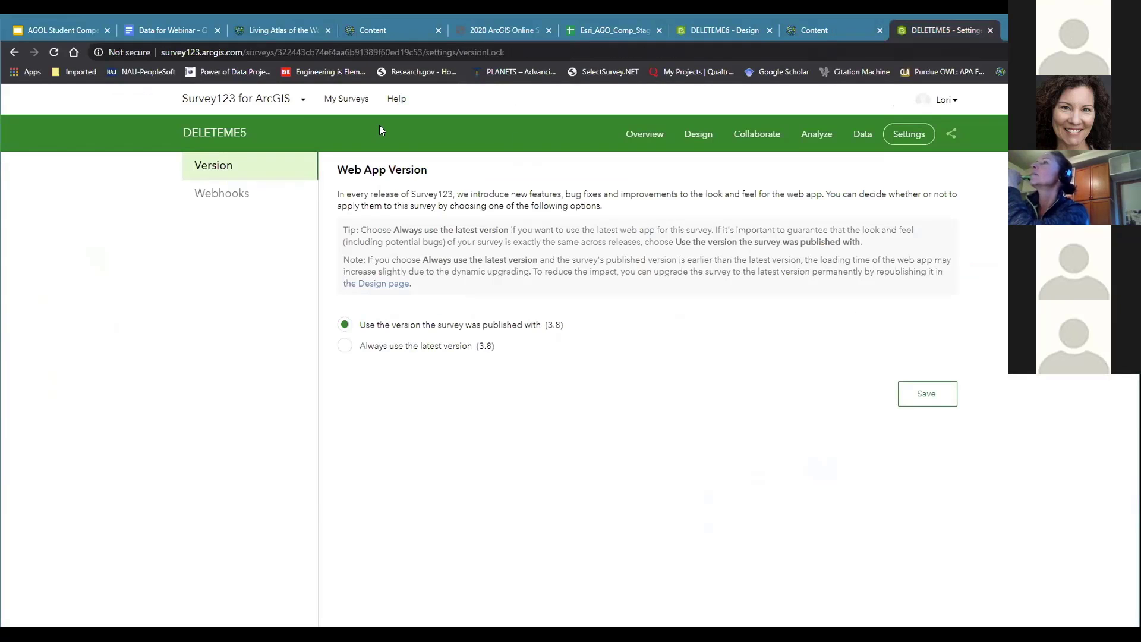
left_click(257, 101)
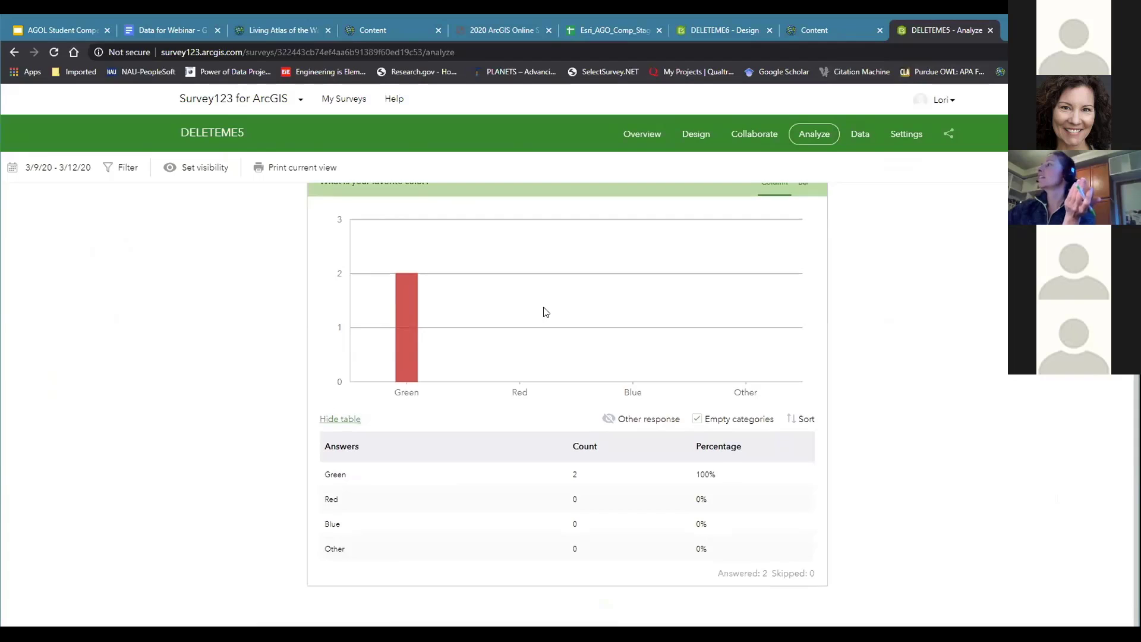
left_click(859, 133)
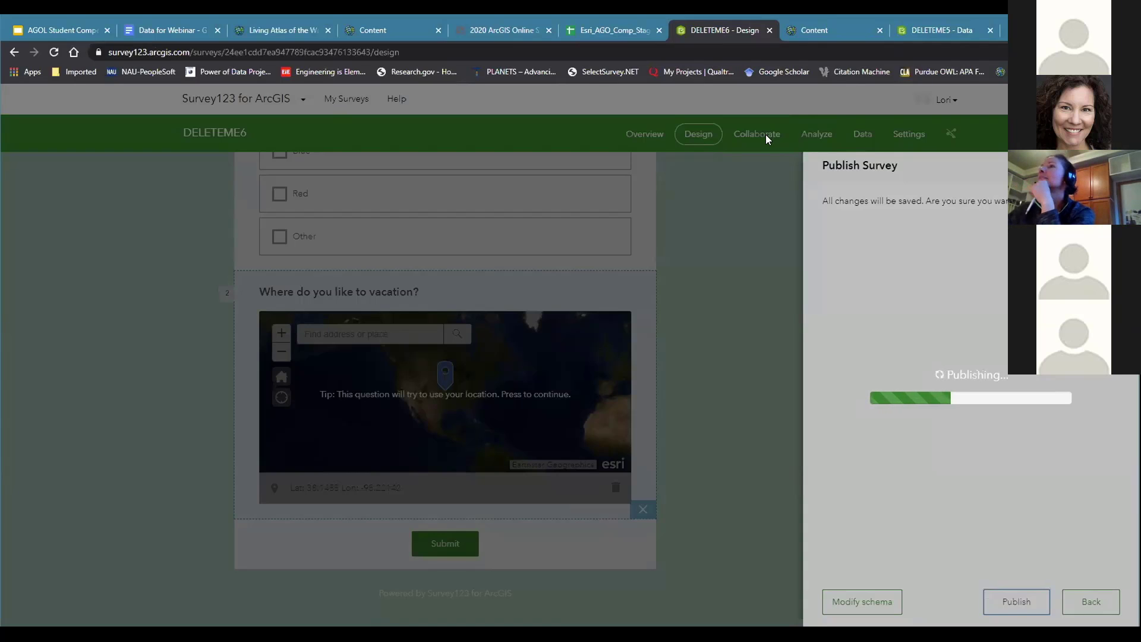
Step: View the DELETEME5 responses in Map Viewer, close the map and go to the list of surveys
left_click(48, 30)
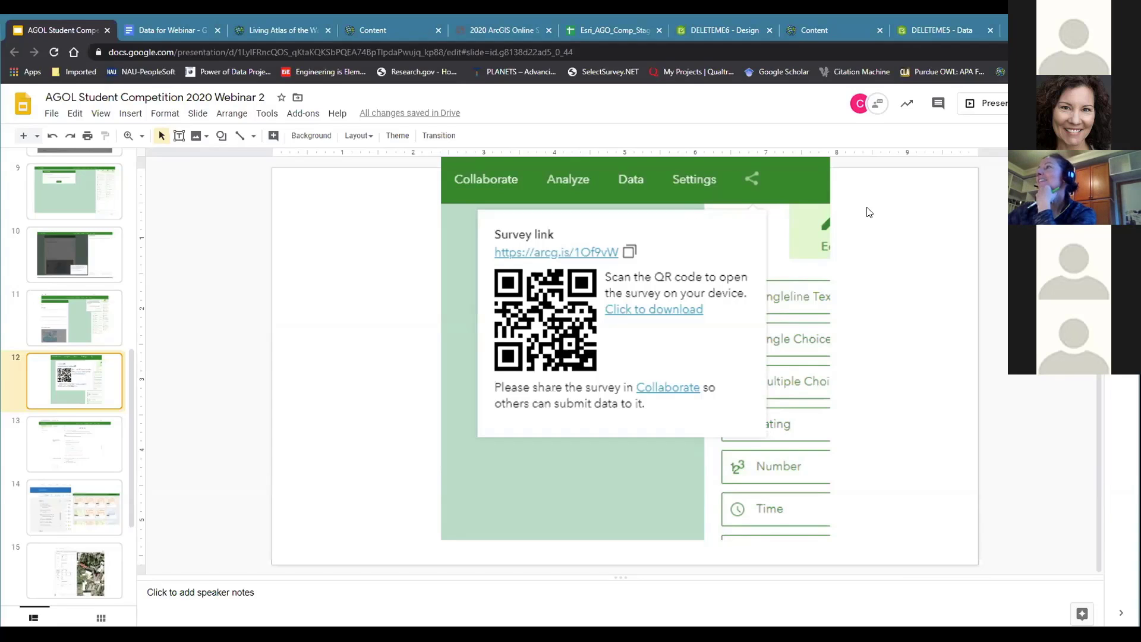
key("ctrl+shift+Tab")
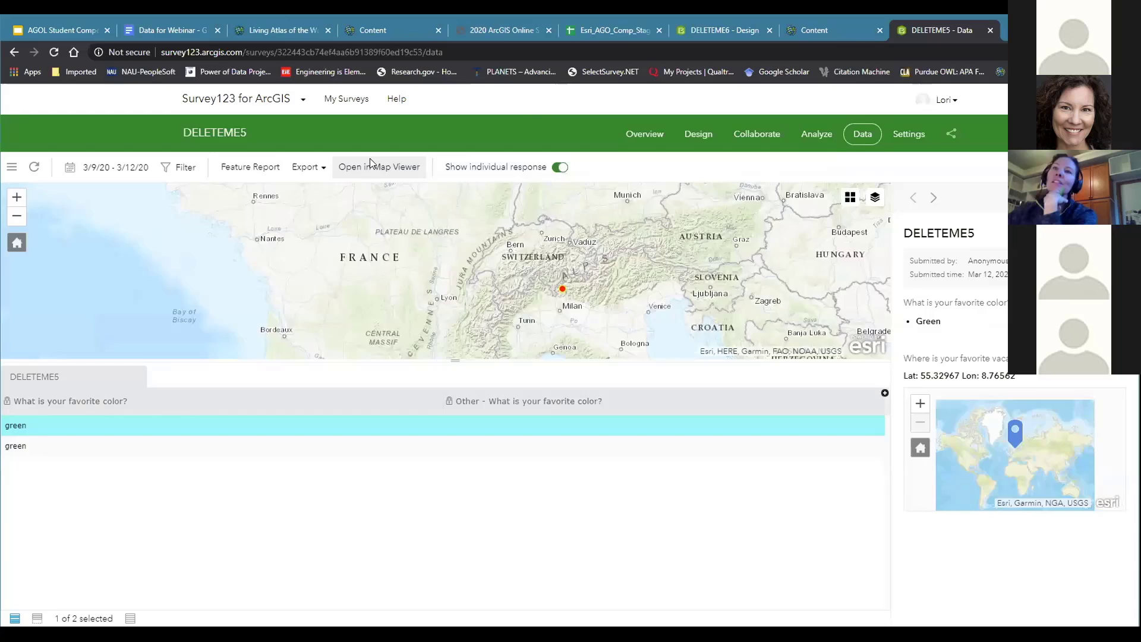
left_click(369, 160)
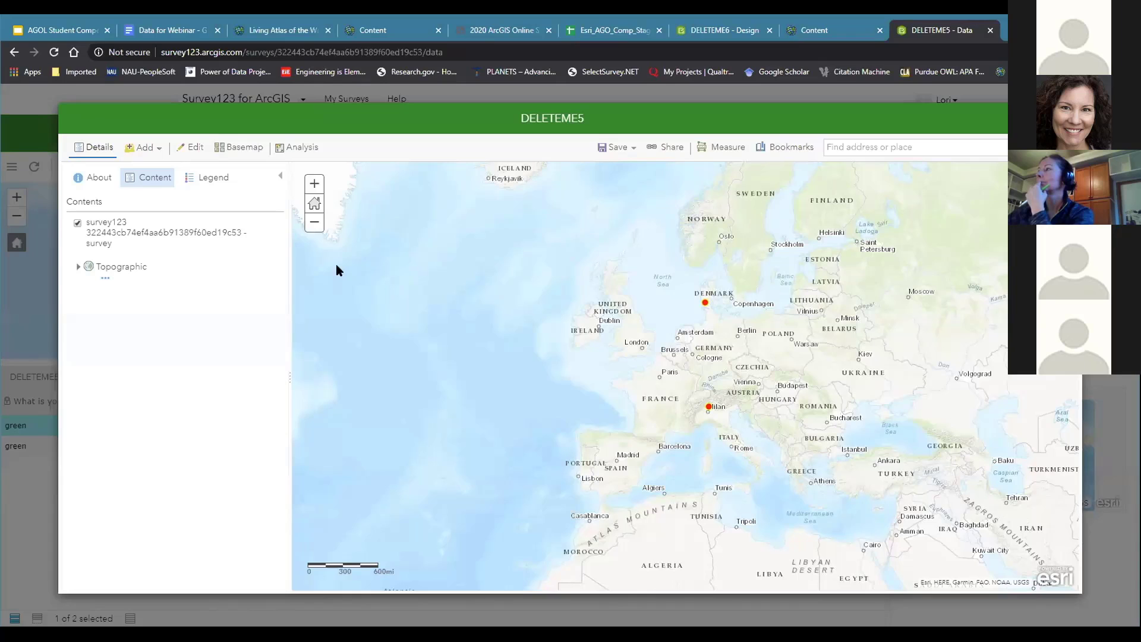
left_click(337, 98)
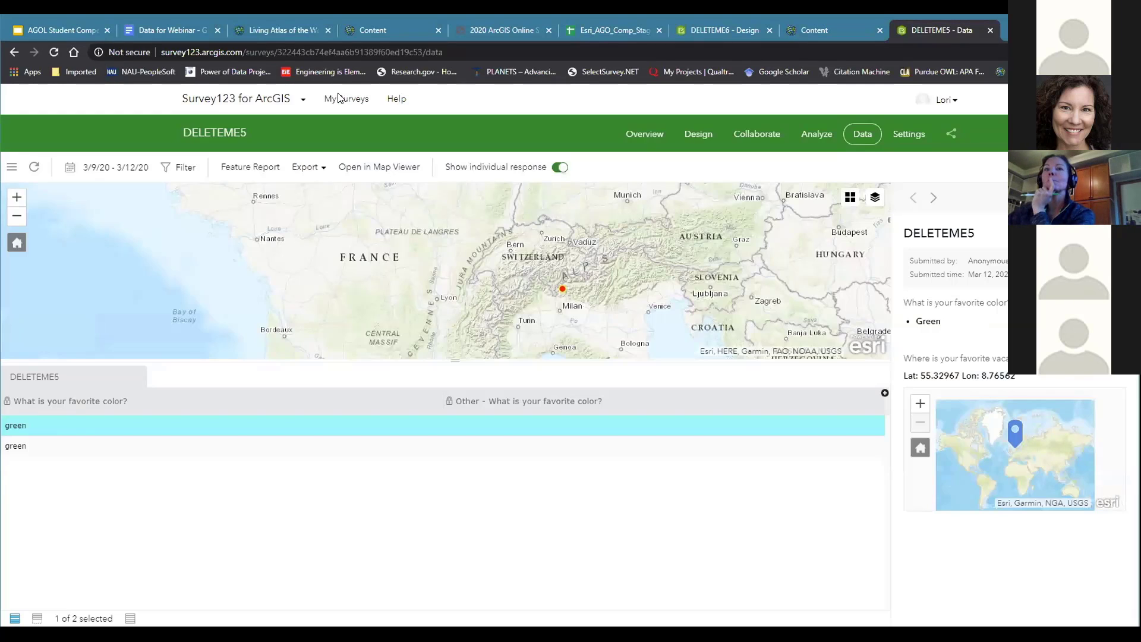
left_click(345, 99)
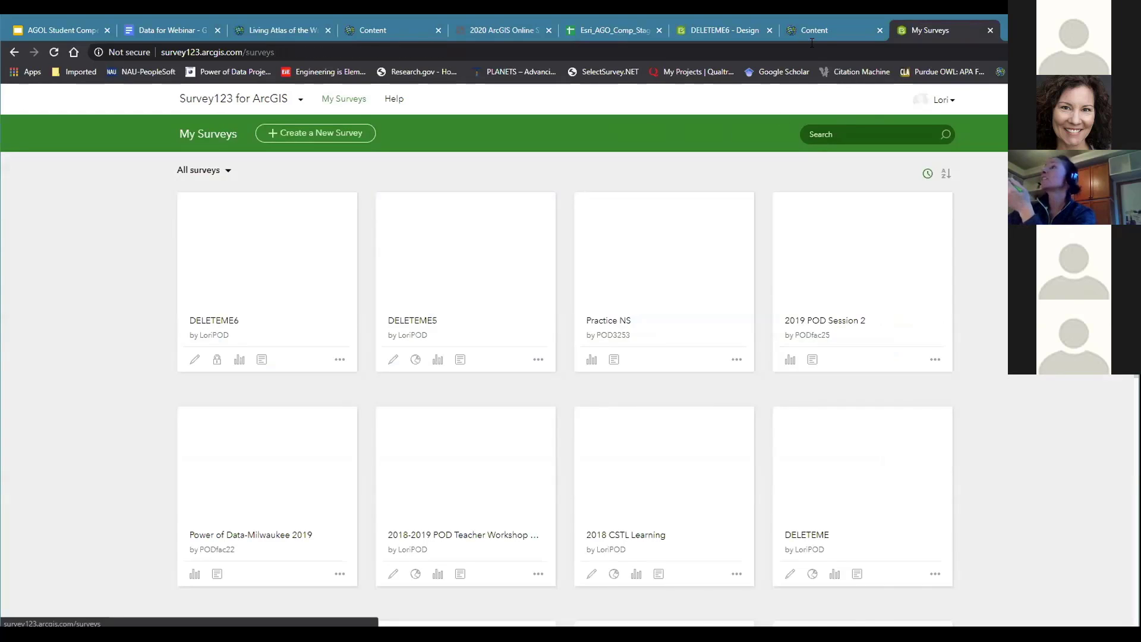